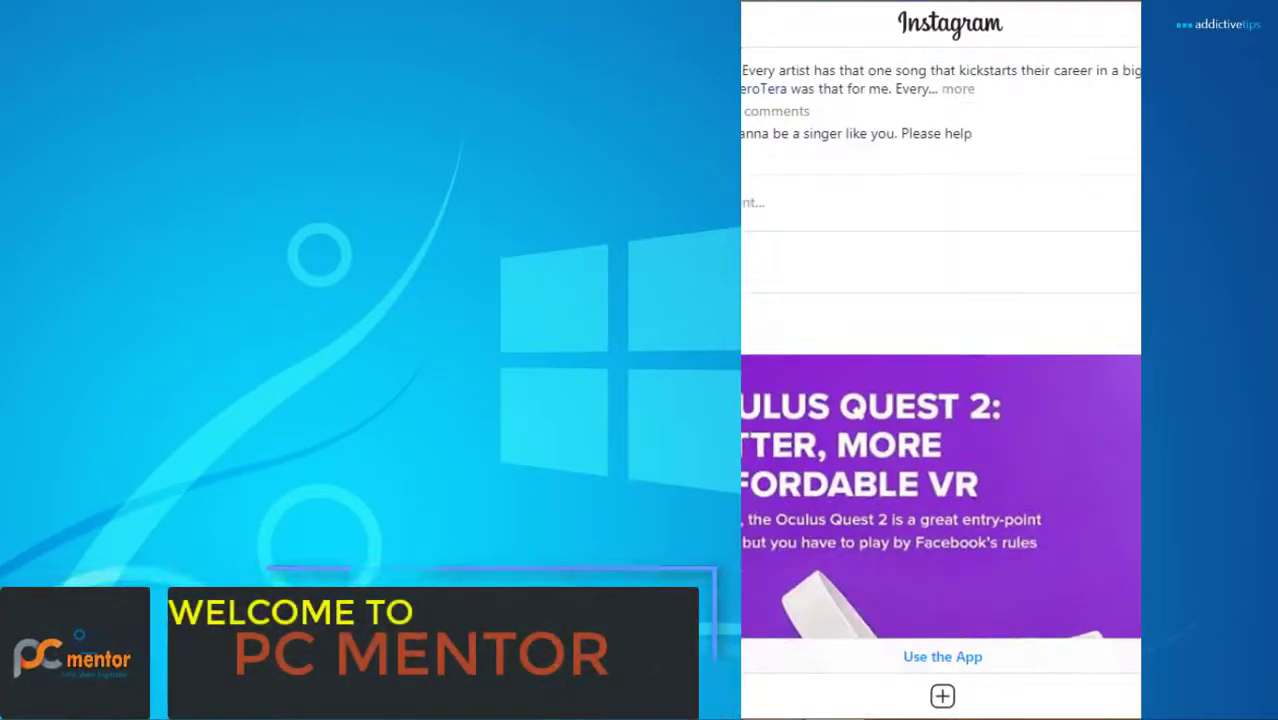
Scroll down the Web for Instagram feed to the beach video post.
scroll(940, 400, "down", 15)
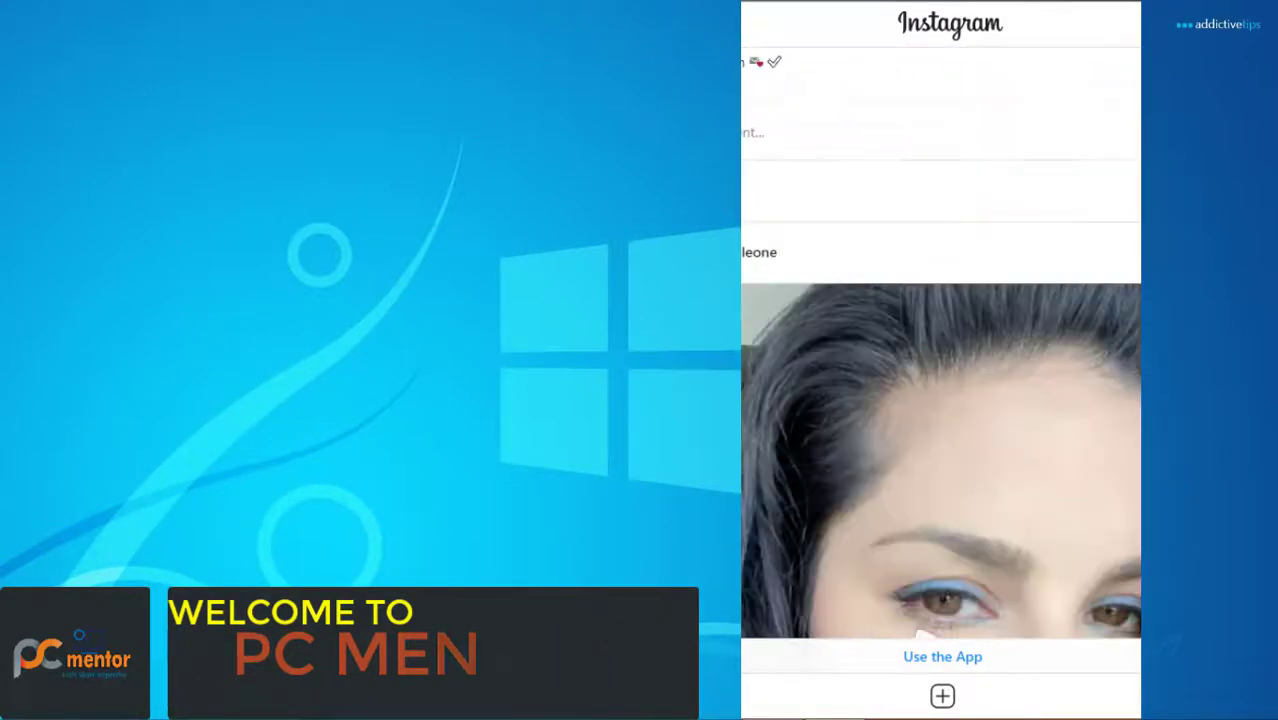
scroll(940, 440, "down", 1)
scroll(940, 440, "down", 3)
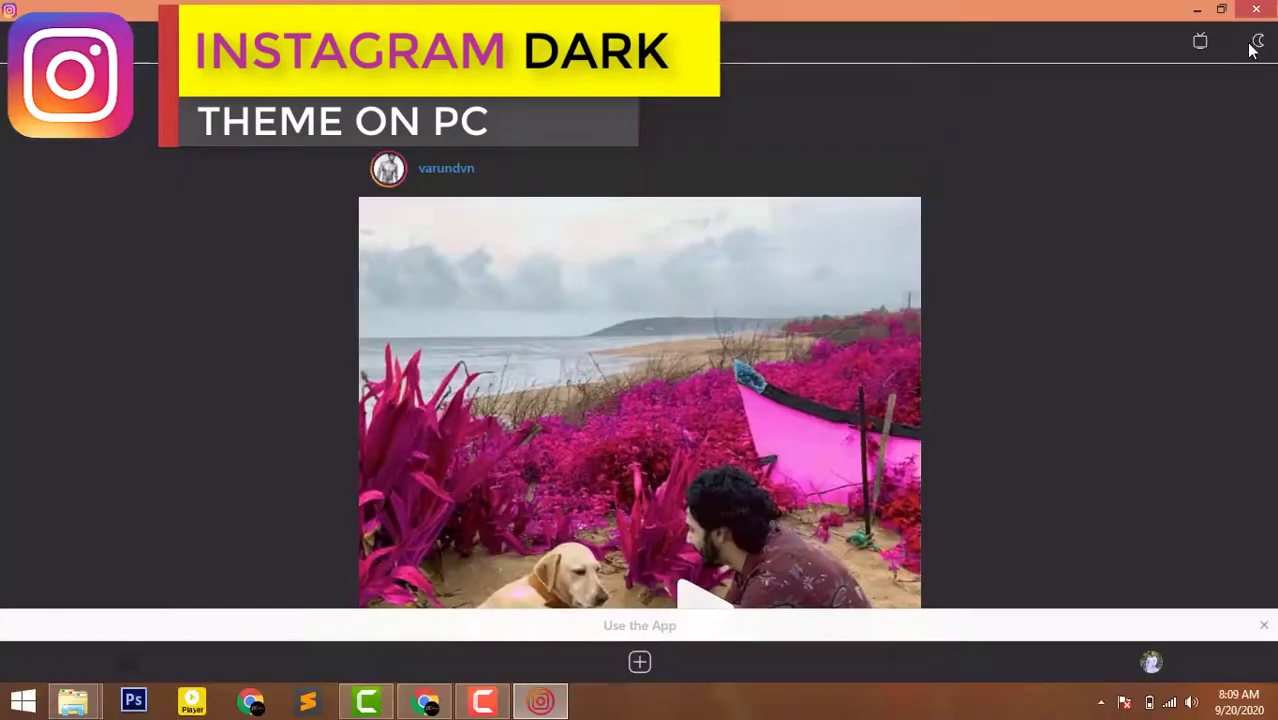
Toggle the feed's theme with the moon icon, leaving it in dark mode.
left_click(1258, 44)
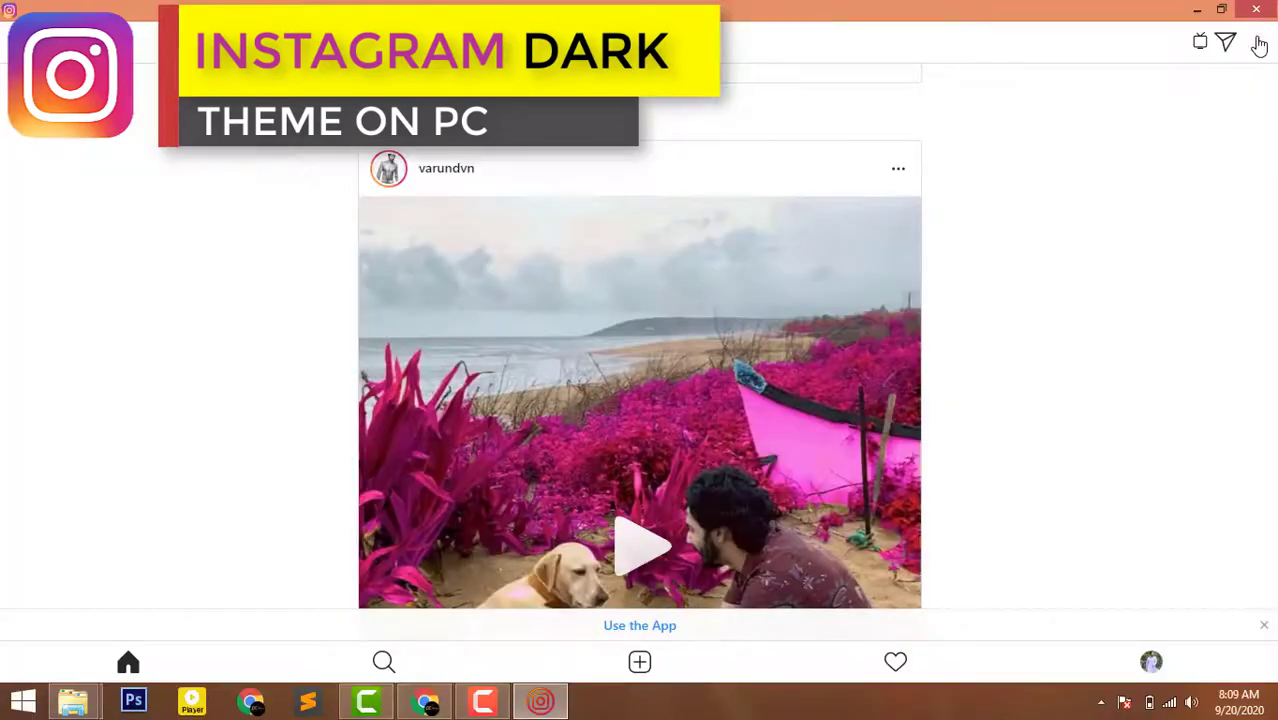
left_click(1258, 44)
left_click(1258, 44)
left_click(1258, 44)
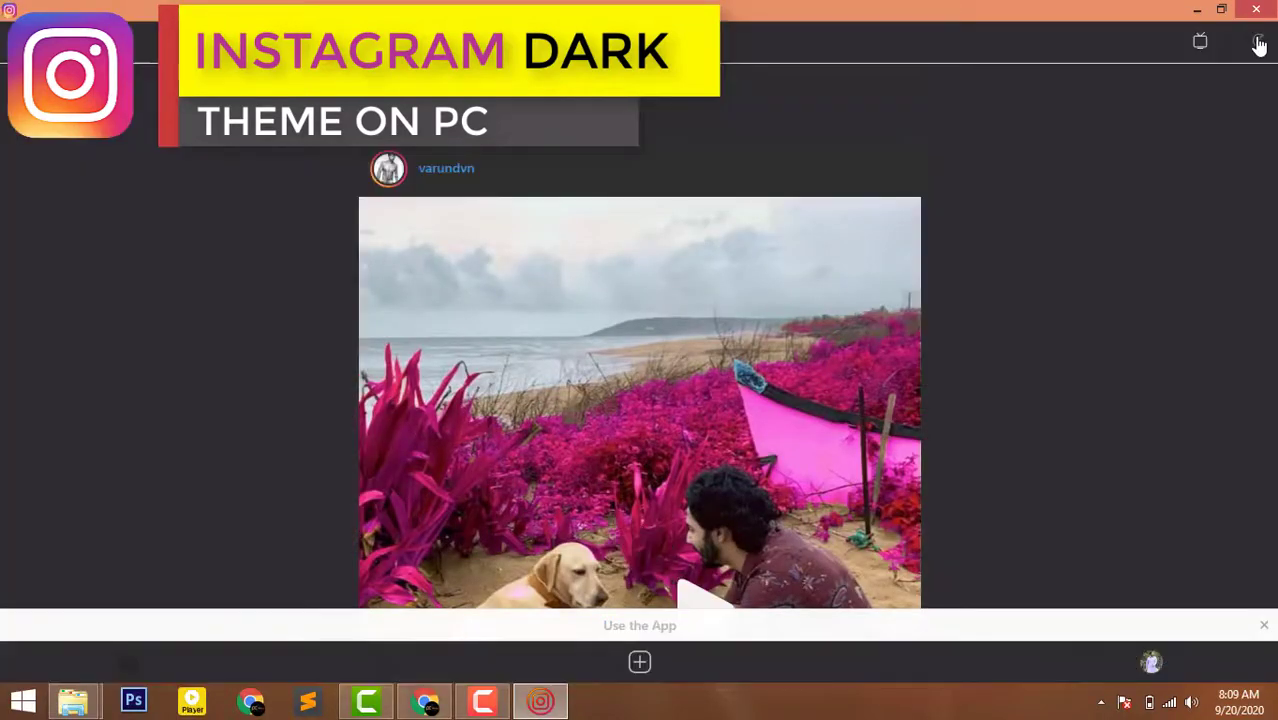
left_click(1258, 44)
left_click(1258, 44)
left_click(1258, 44)
left_click(1258, 44)
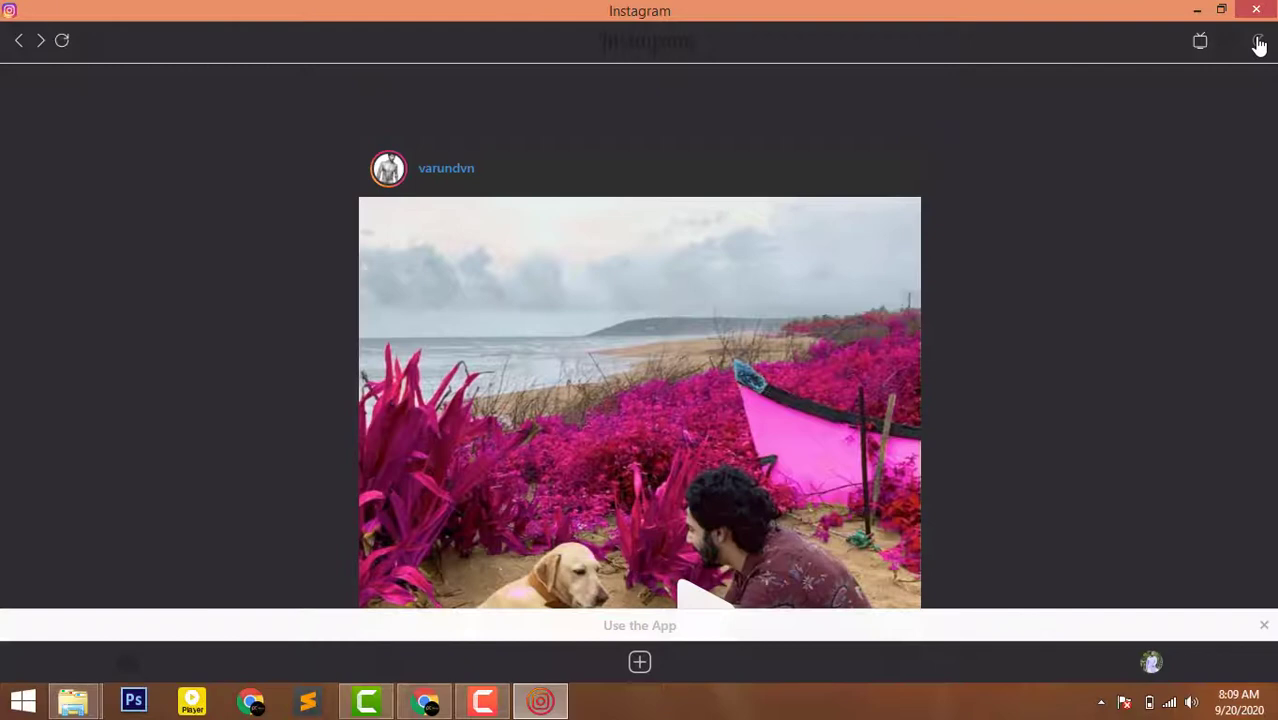
Scroll down and like the post with the Urdu lockdown image.
scroll(1258, 44, "down", 1)
scroll(1258, 44, "down", 10)
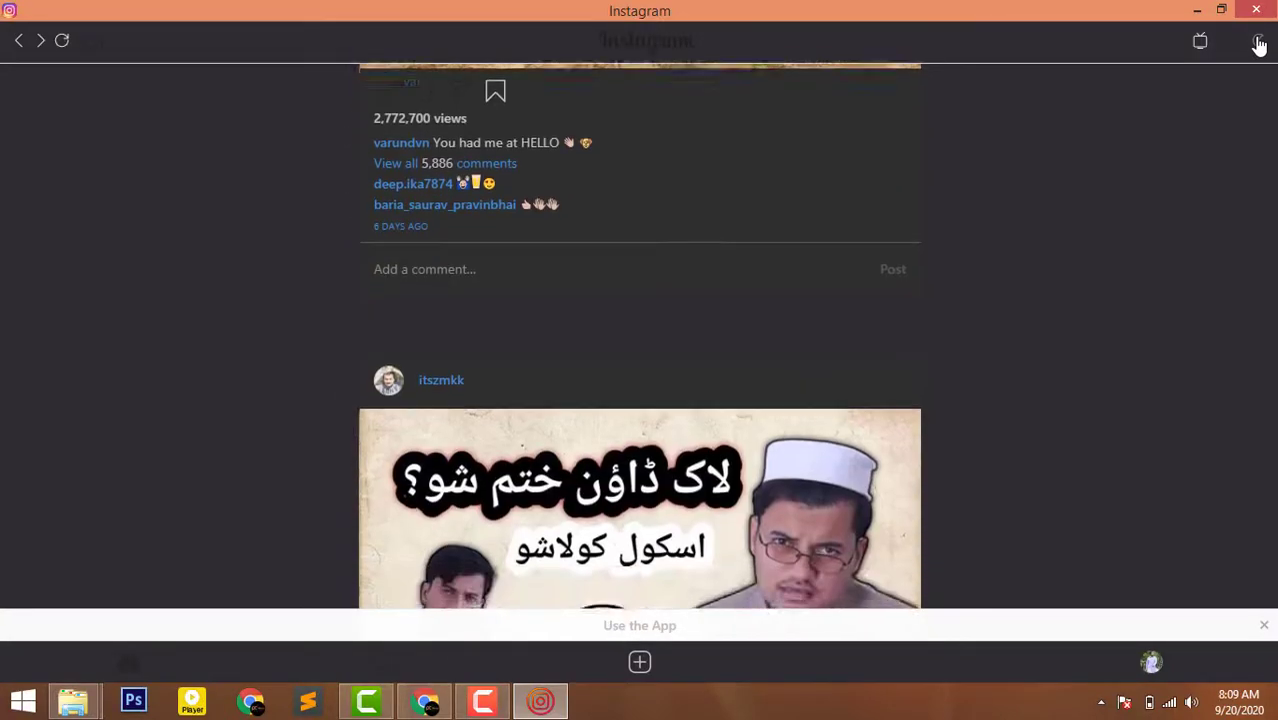
double_click(758, 224)
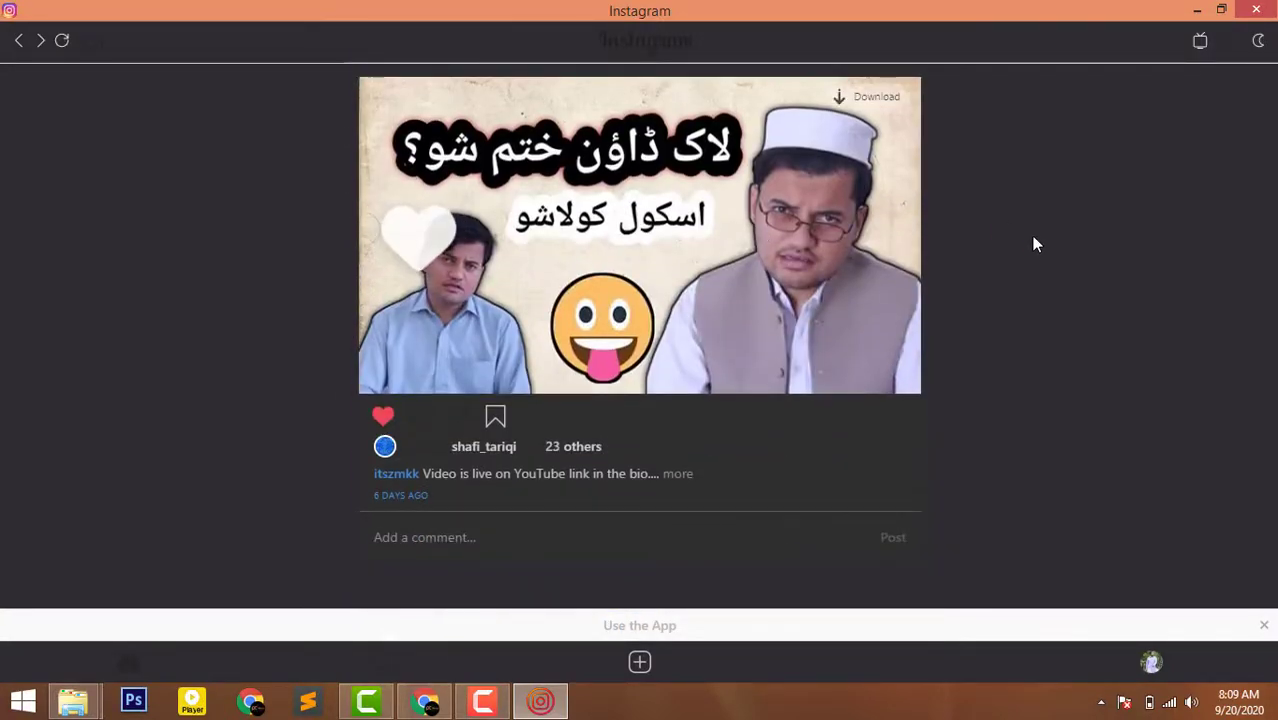
scroll(1037, 243, "down", 1)
scroll(1037, 244, "down", 11)
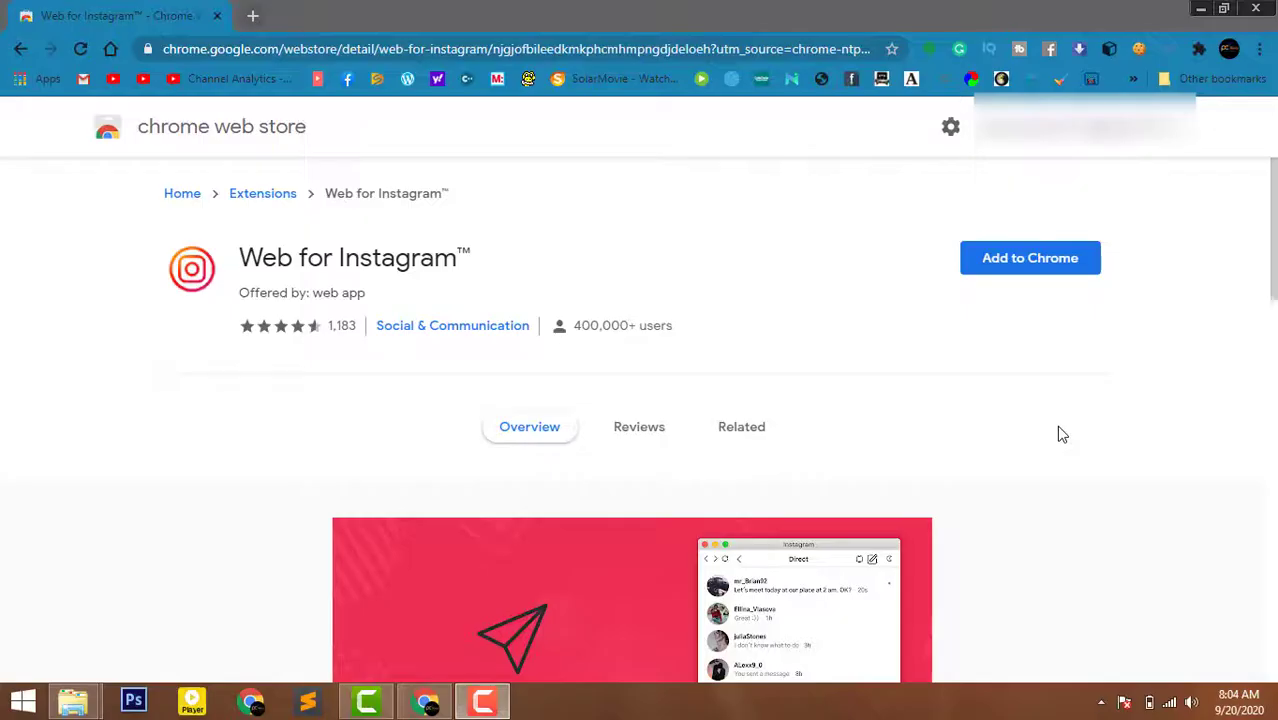
Select the page address, then highlight the 'Web for Instagram' name and 400,000+ users count.
left_click(676, 56)
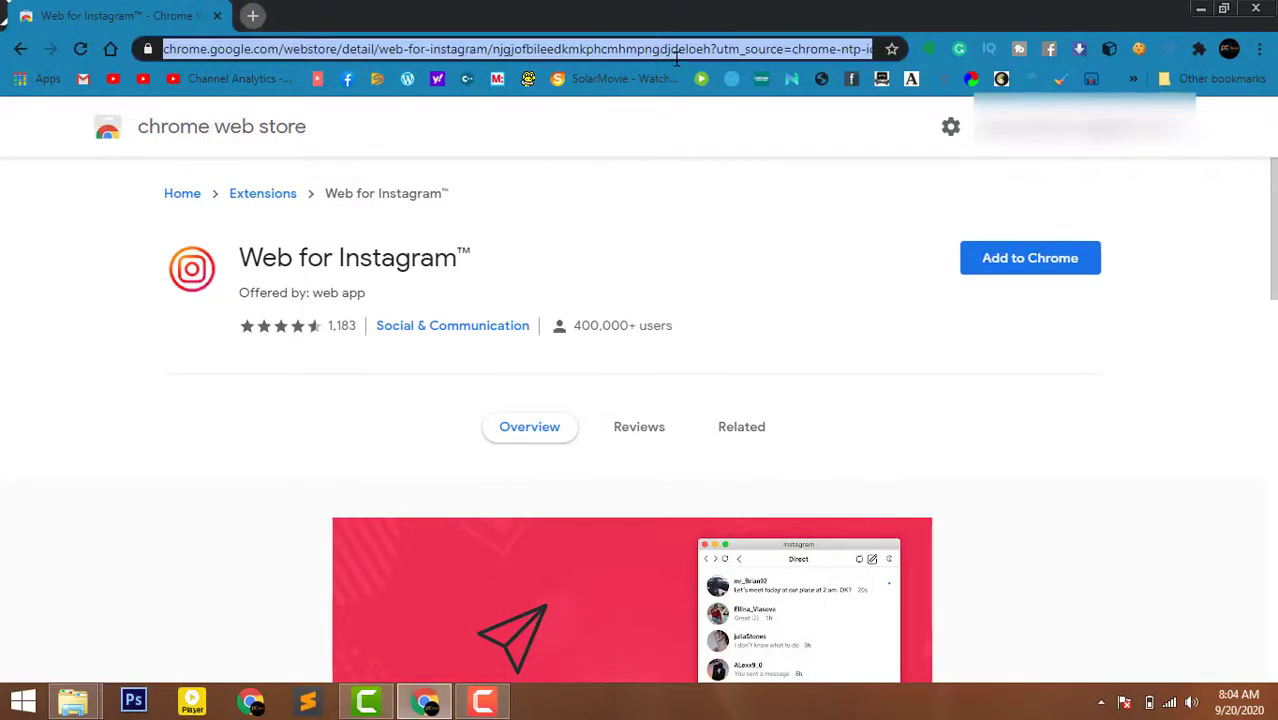
left_click(655, 135)
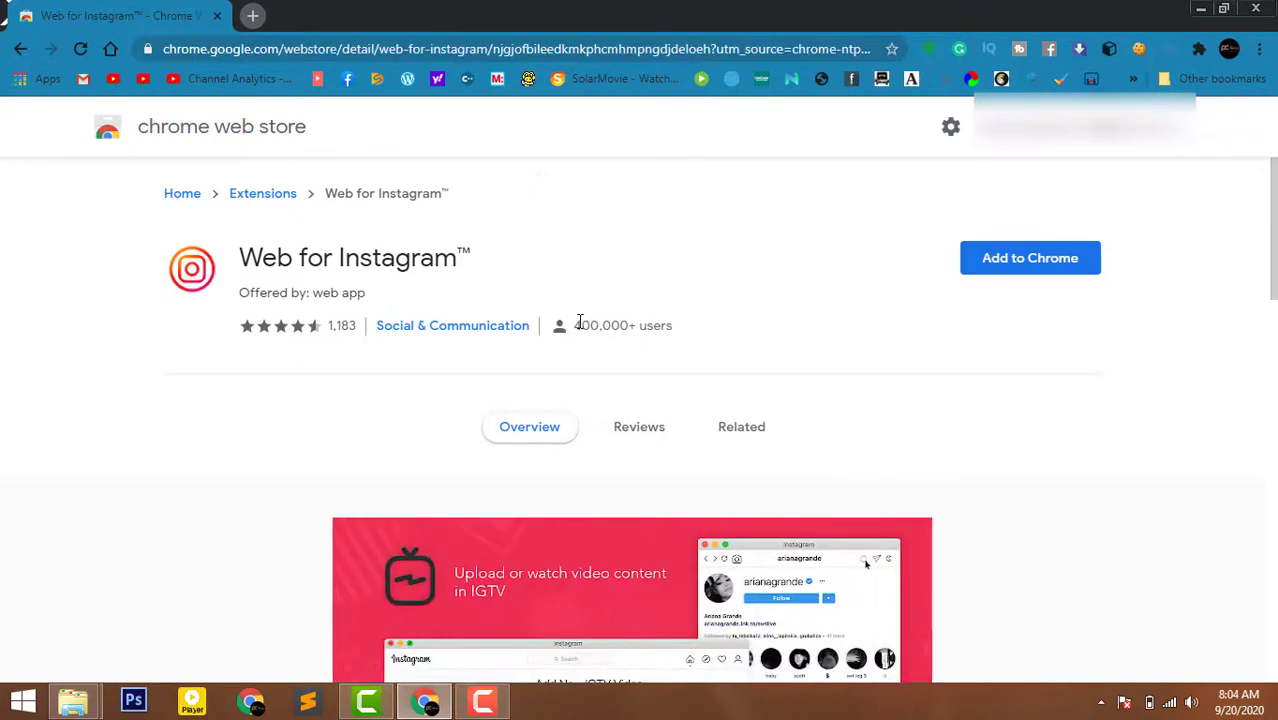
left_click_drag(463, 258, 263, 250)
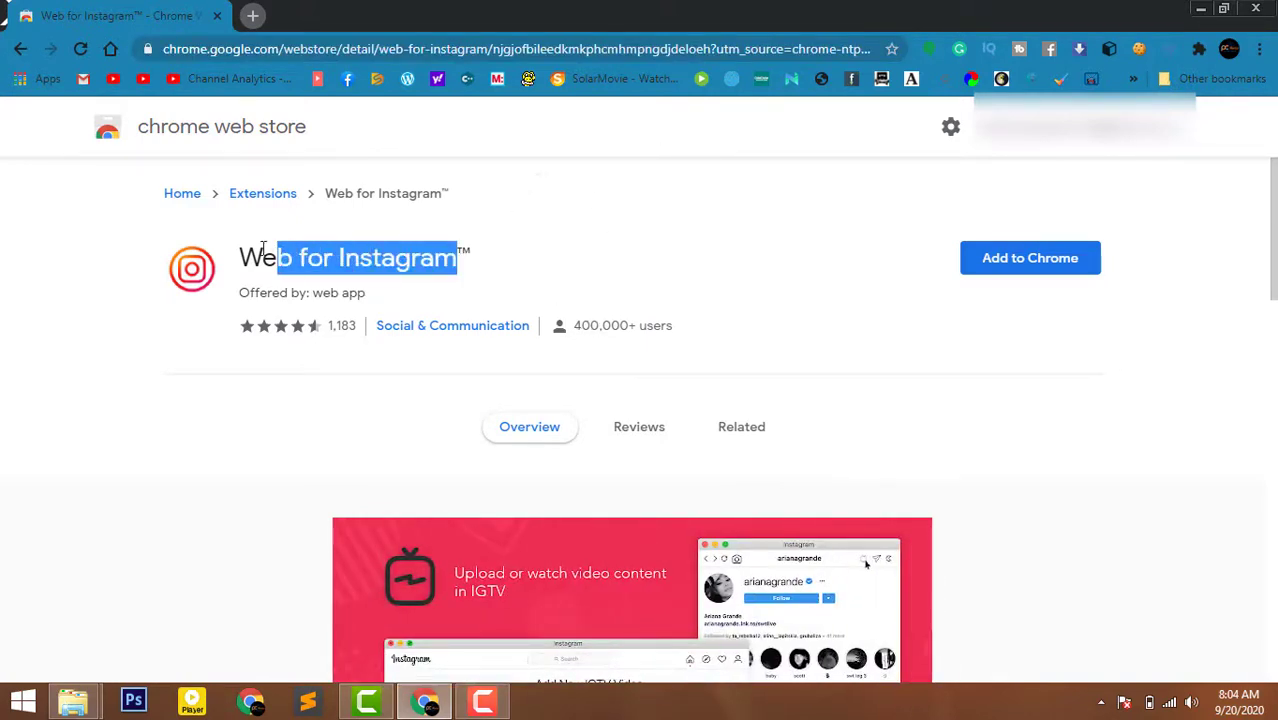
left_click(655, 260)
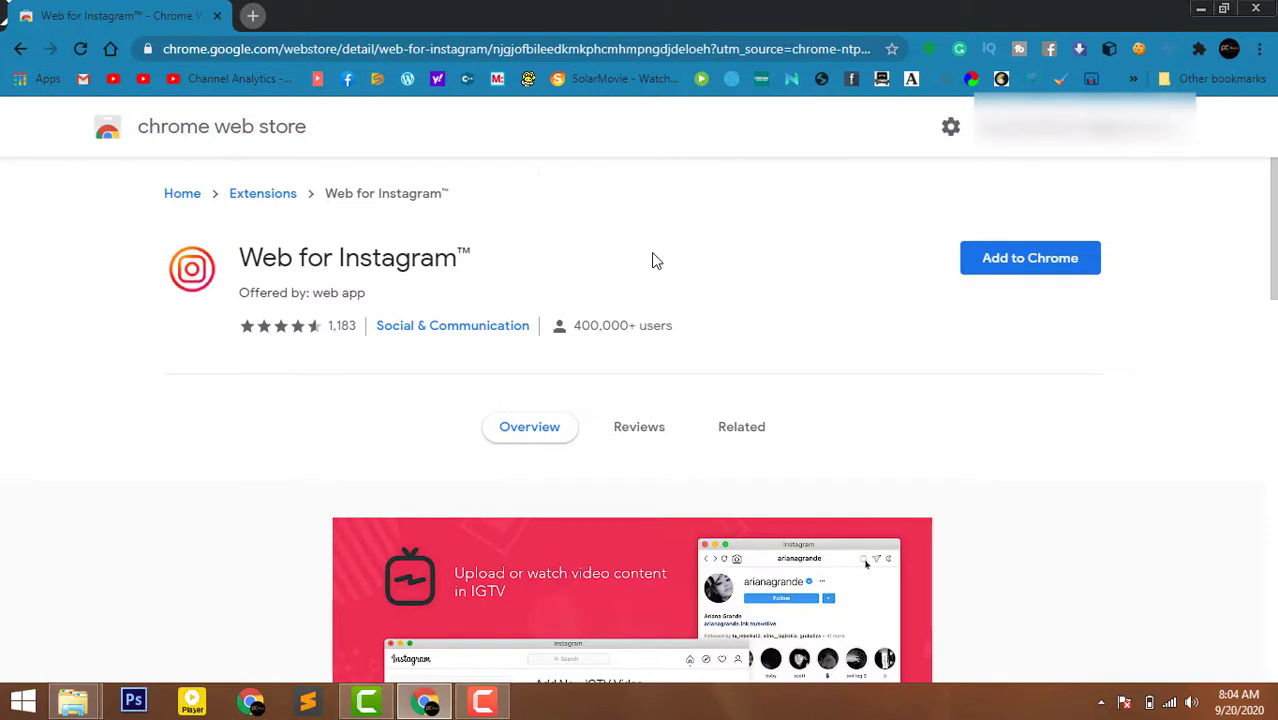
left_click_drag(576, 326, 700, 331)
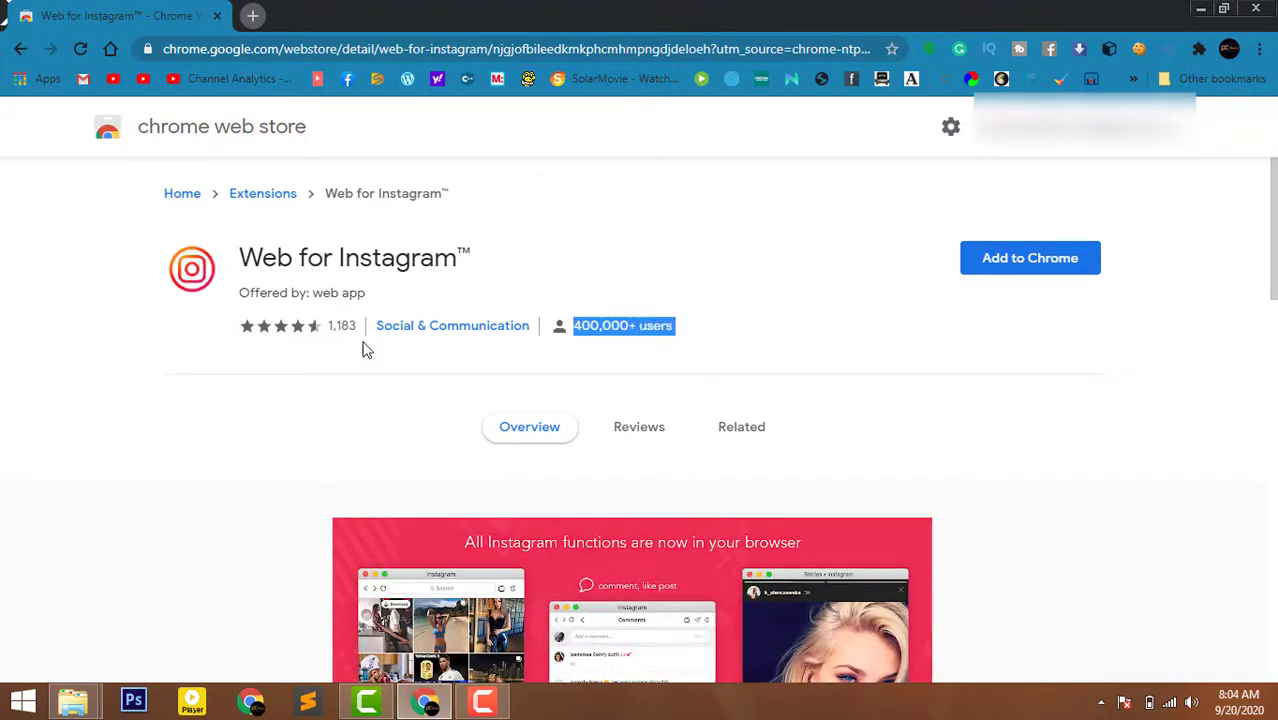
Page through the Dark Mode, Direct Messages, IGTV and All Instagram functions preview slides.
left_click(890, 322)
scroll(1038, 415, "down", 3)
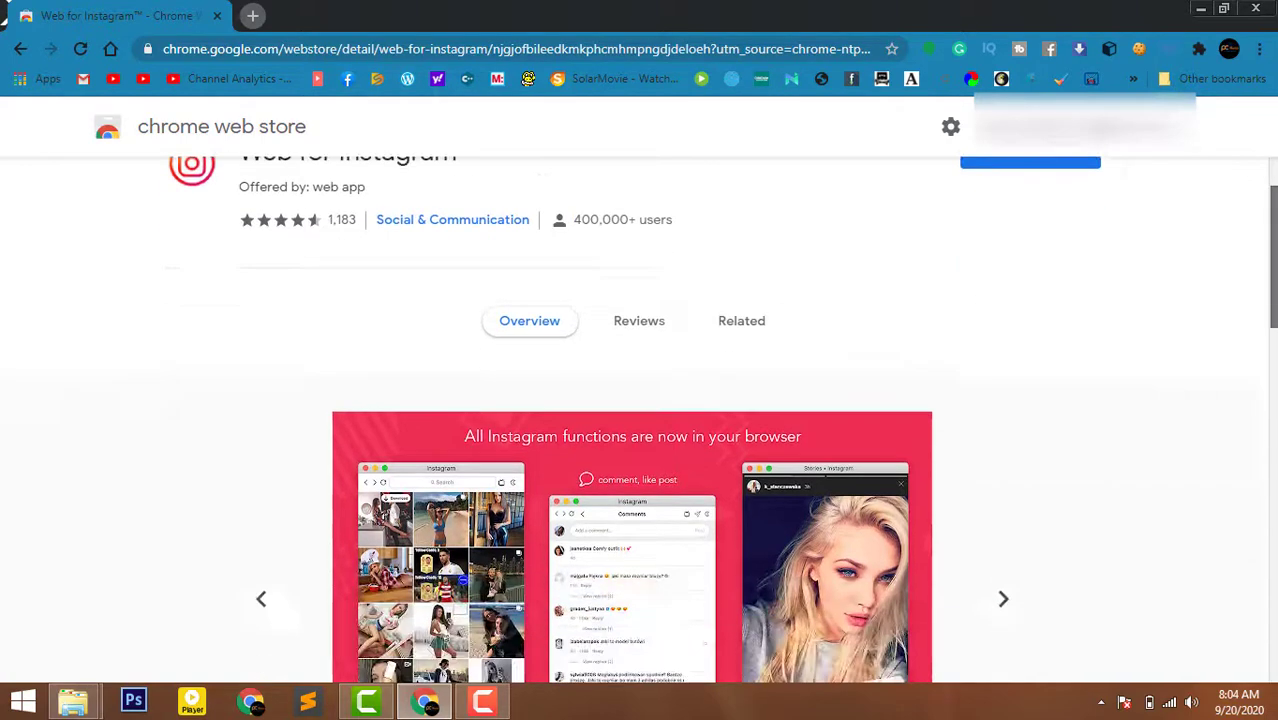
left_click(1003, 446)
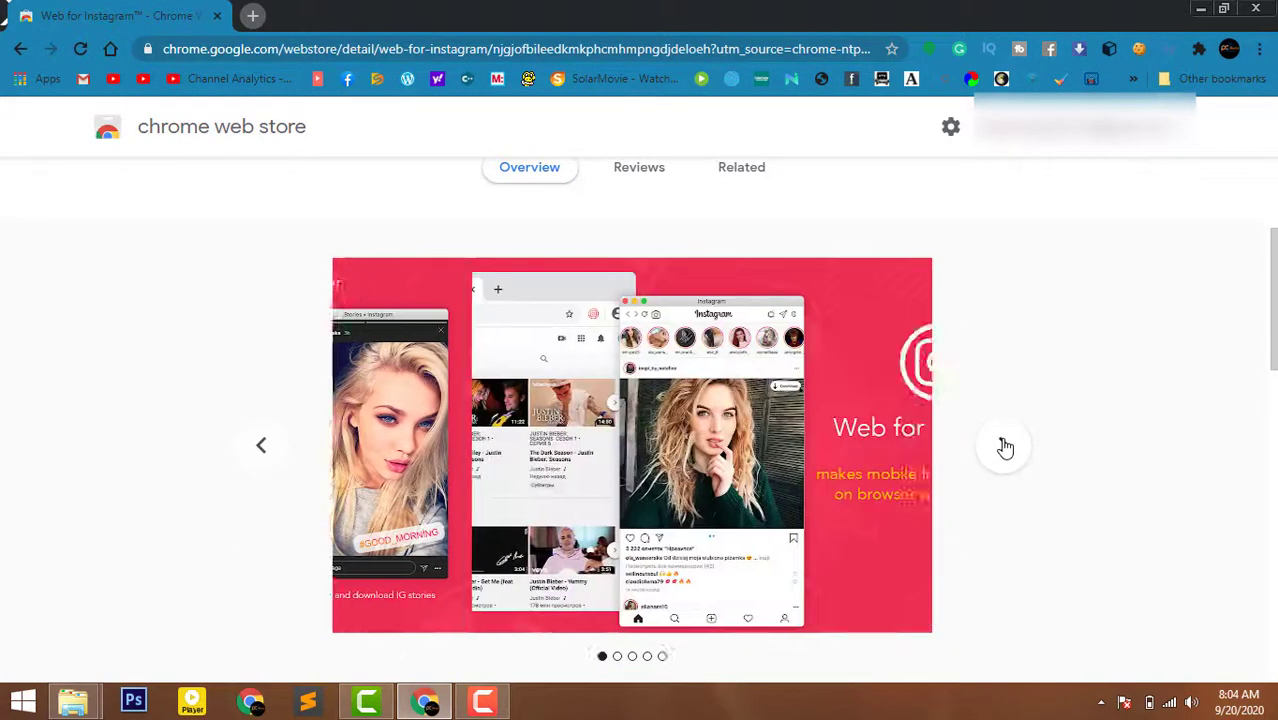
left_click(1004, 447)
left_click(1005, 447)
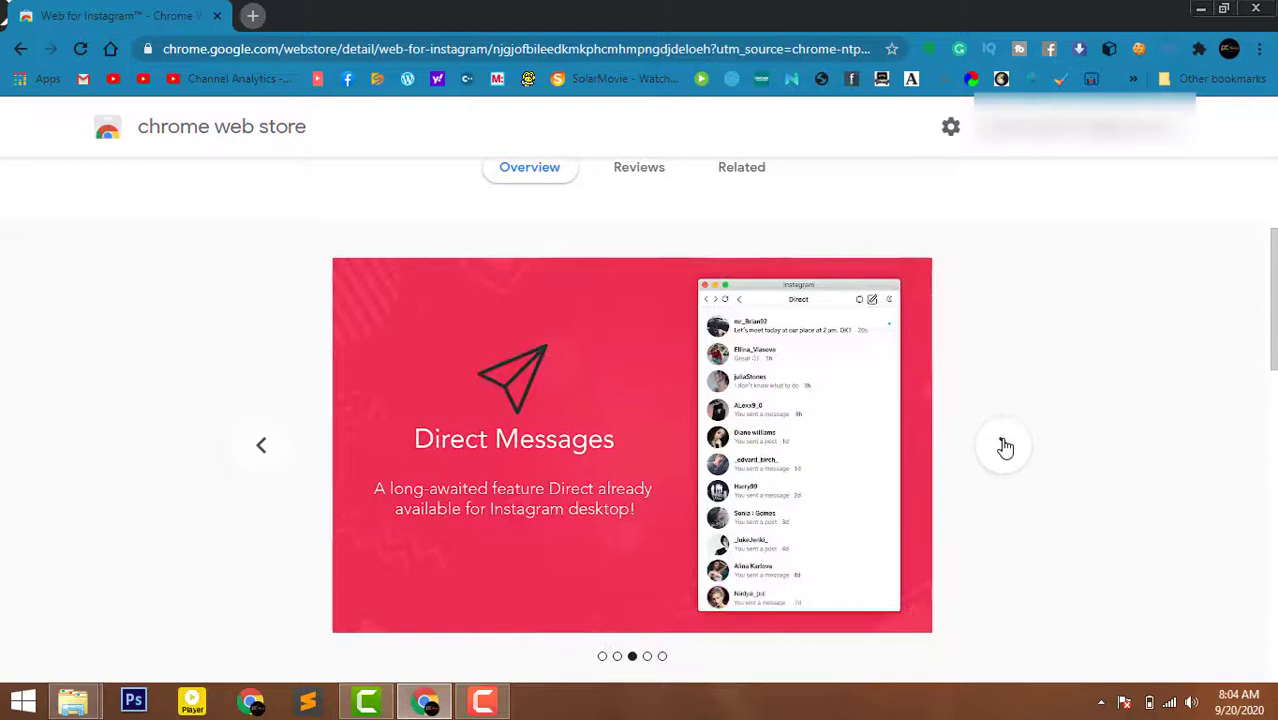
left_click(1005, 447)
left_click(1005, 447)
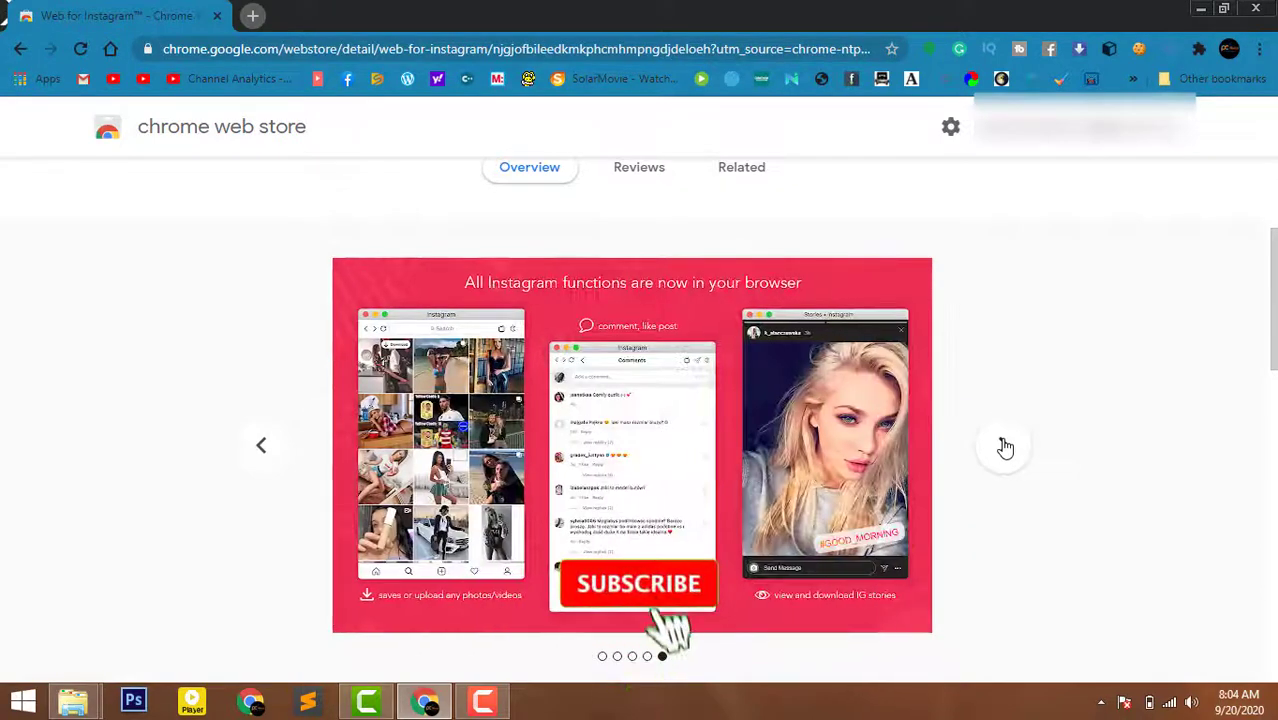
Cycle through the Dark Mode, Direct Messages and IGTV slides again, back to the first.
left_click(1005, 447)
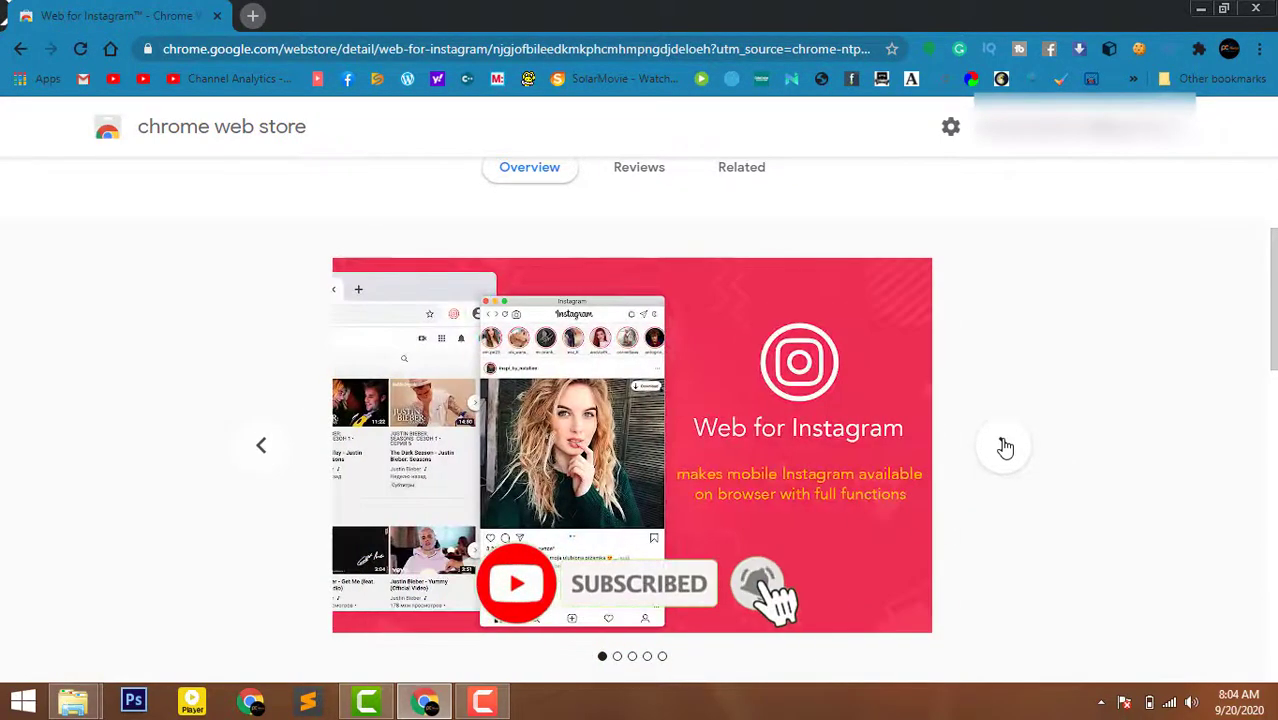
left_click(1005, 447)
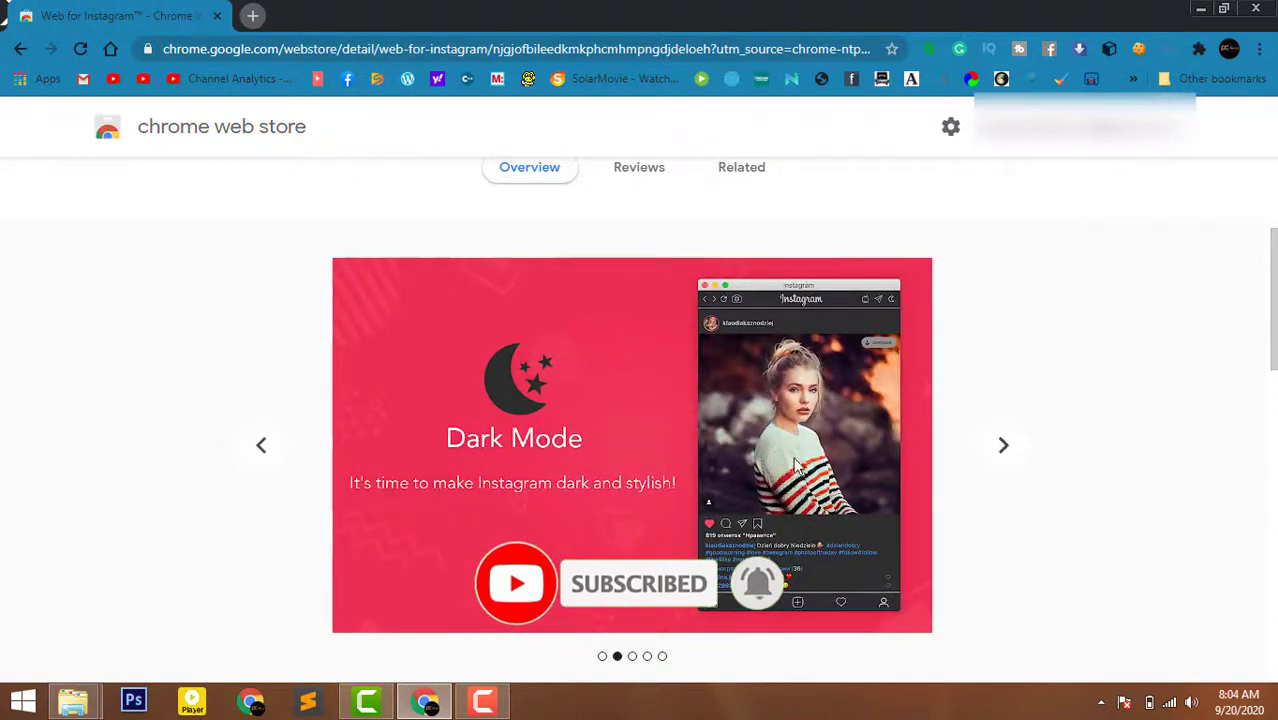
left_click(1003, 448)
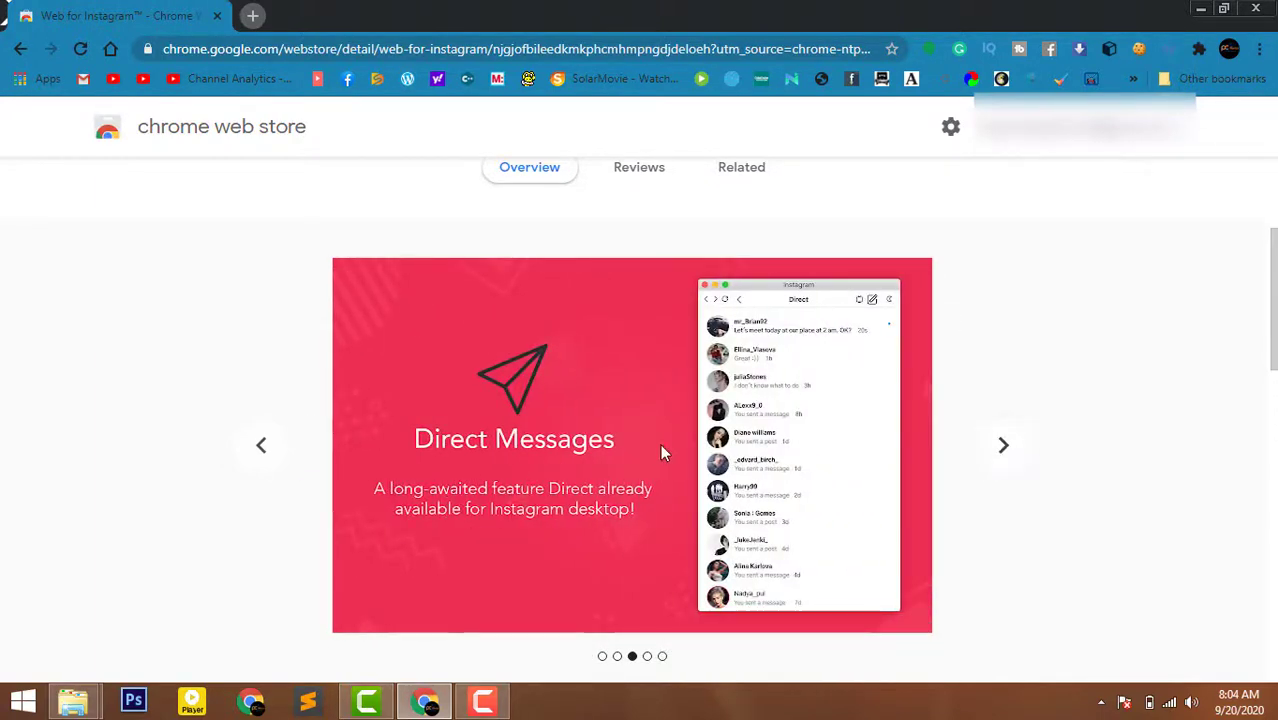
left_click(1000, 458)
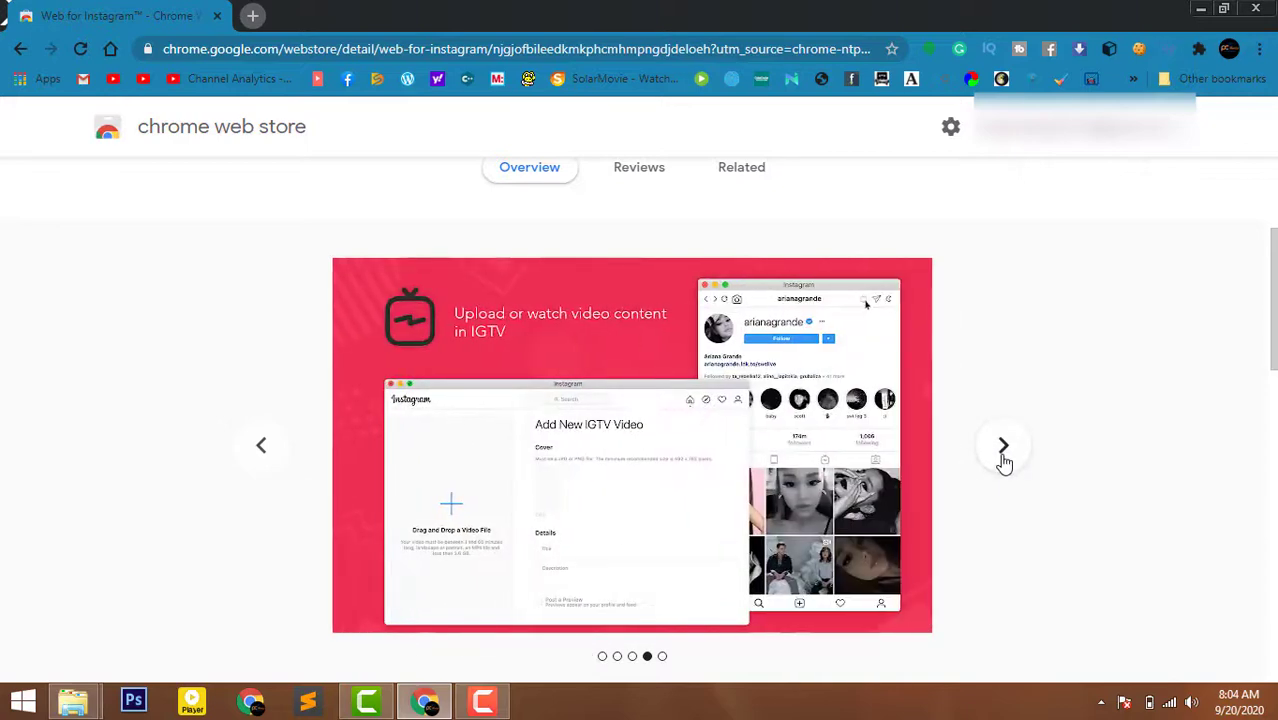
left_click(1003, 458)
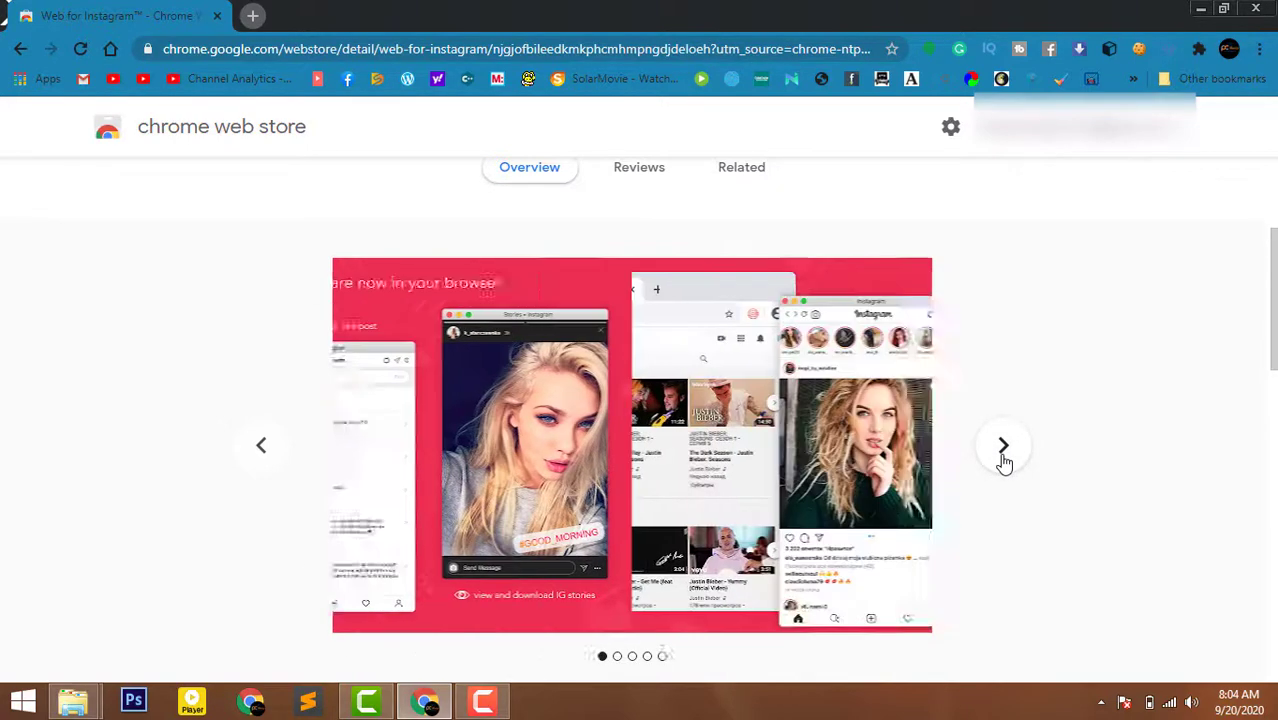
Scroll to the listing details and select the 213KiB size and 10 July 2020 update date.
left_click_drag(1274, 347, 1274, 517)
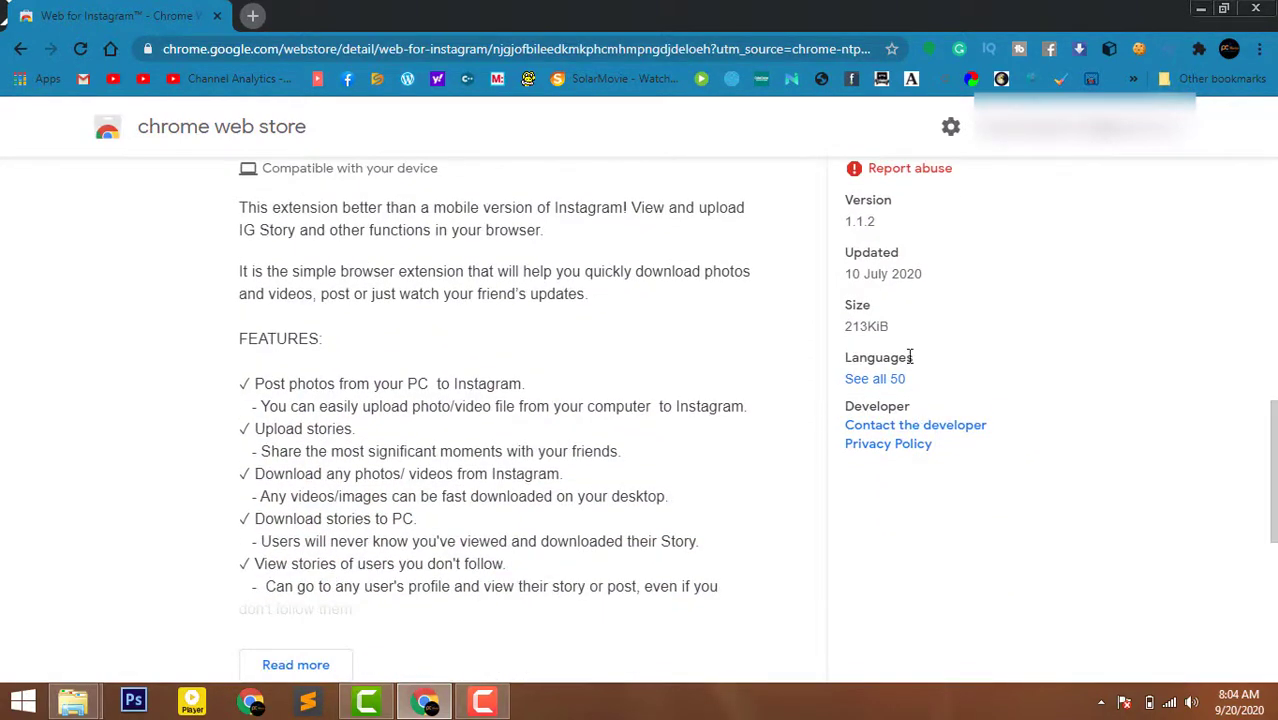
double_click(846, 322)
left_click(958, 335)
triple_click(936, 268)
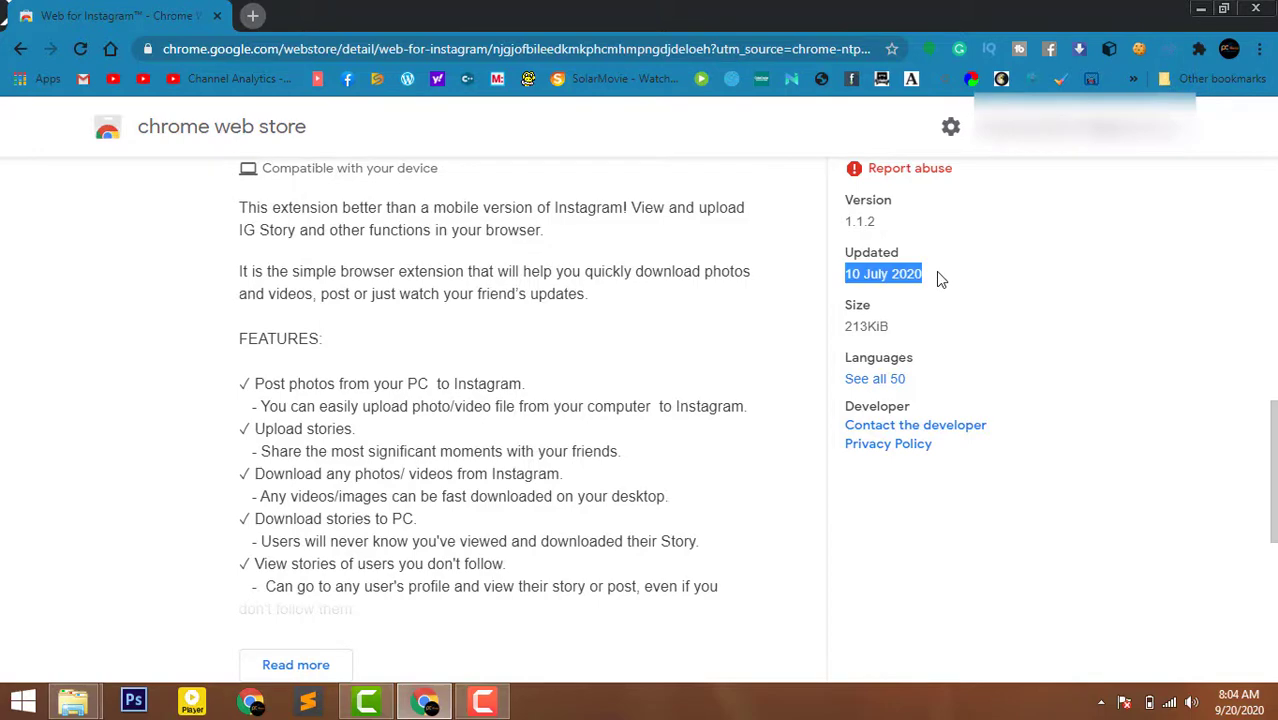
left_click(1015, 304)
Add Web for Instagram to Chrome and confirm its permissions.
left_click_drag(1272, 470, 1272, 225)
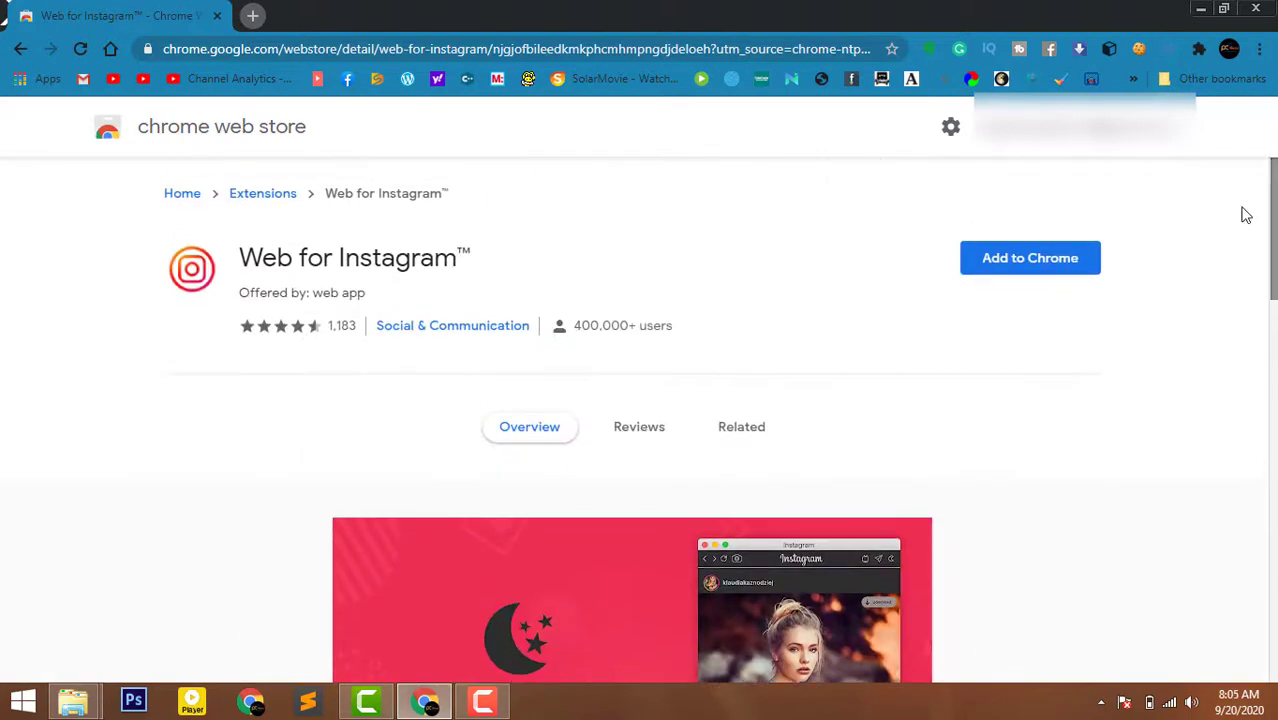
left_click(1019, 261)
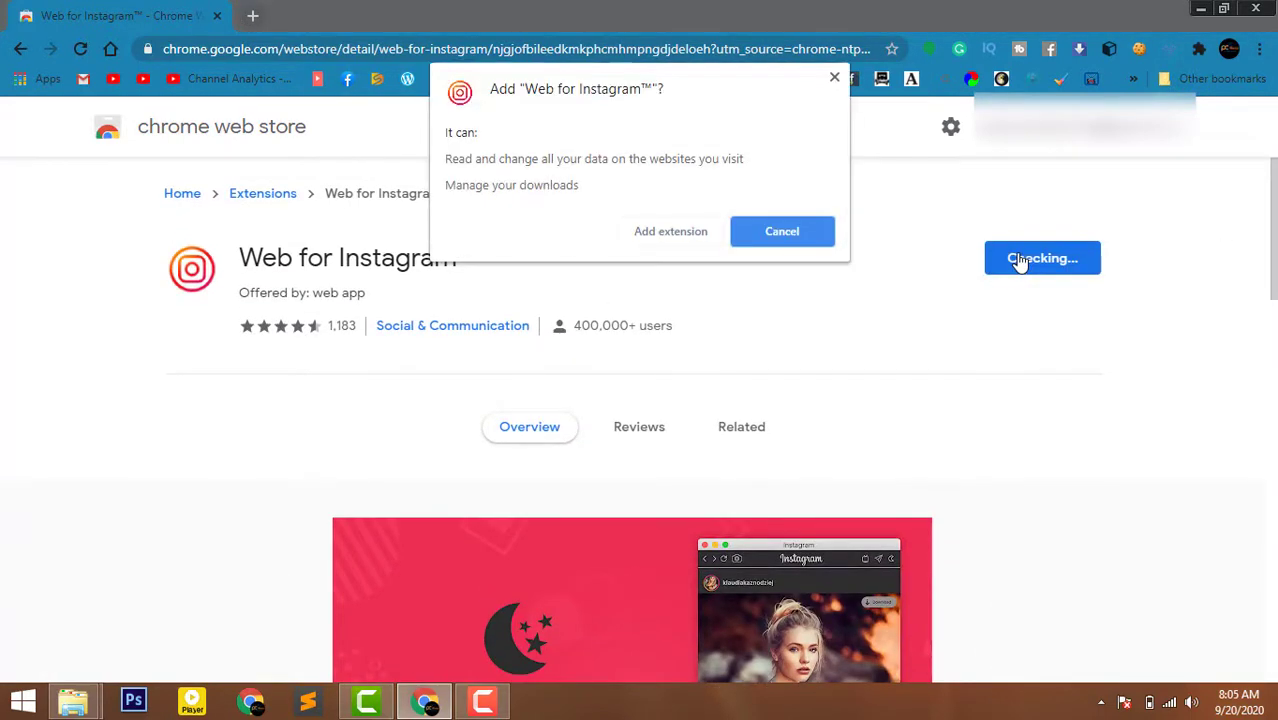
left_click(699, 234)
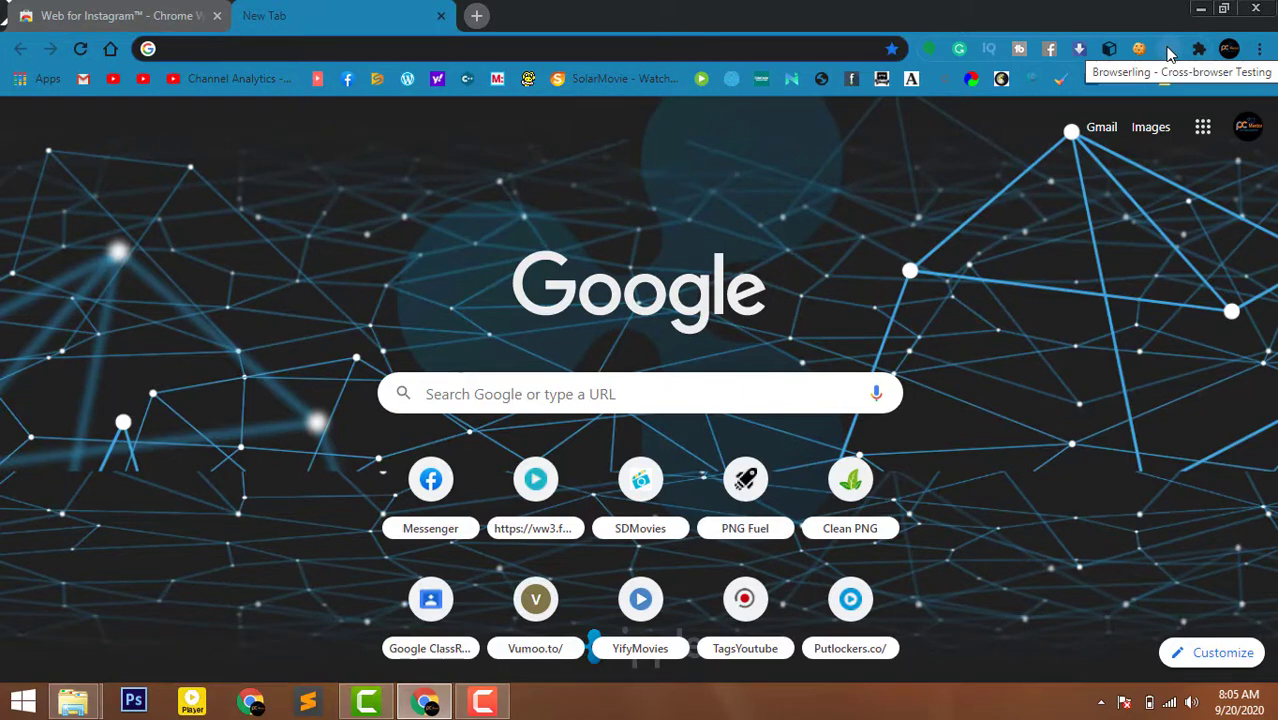
Pin Web for Instagram from the Extensions menu, launch it, and move its window to the centre.
left_click(1199, 49)
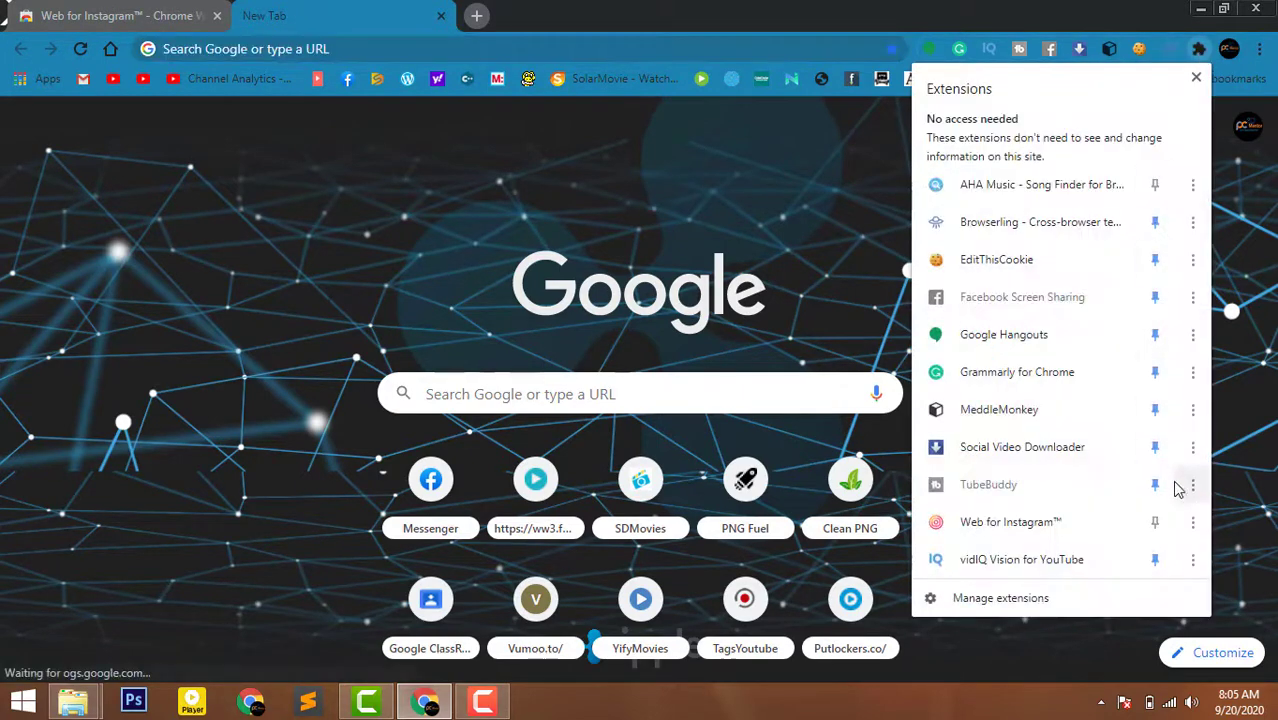
left_click(1155, 522)
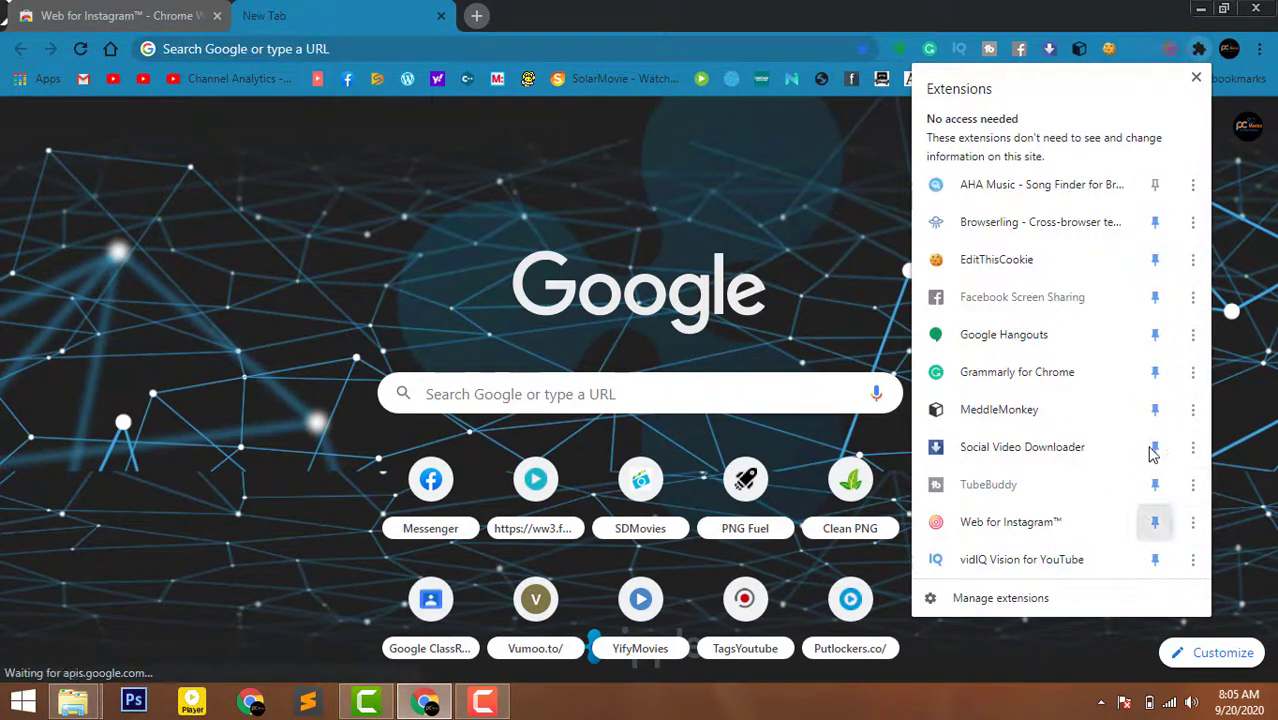
left_click(1170, 50)
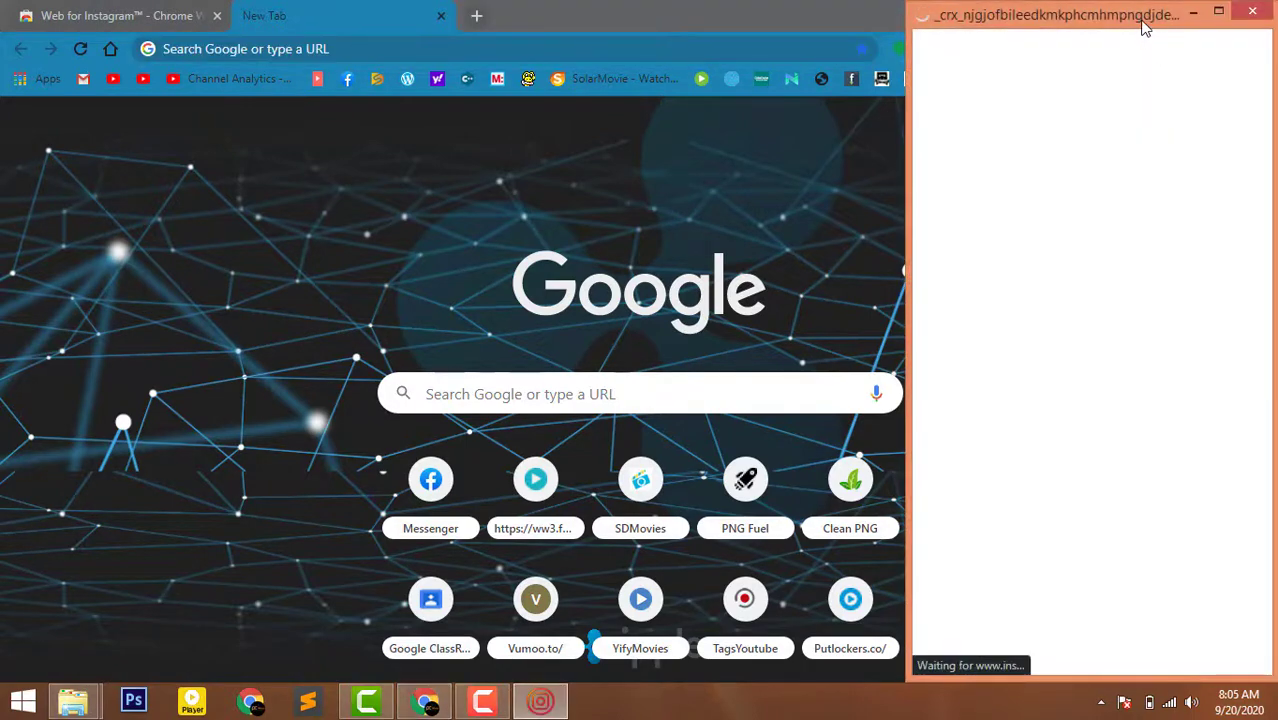
left_click_drag(1140, 22, 650, 48)
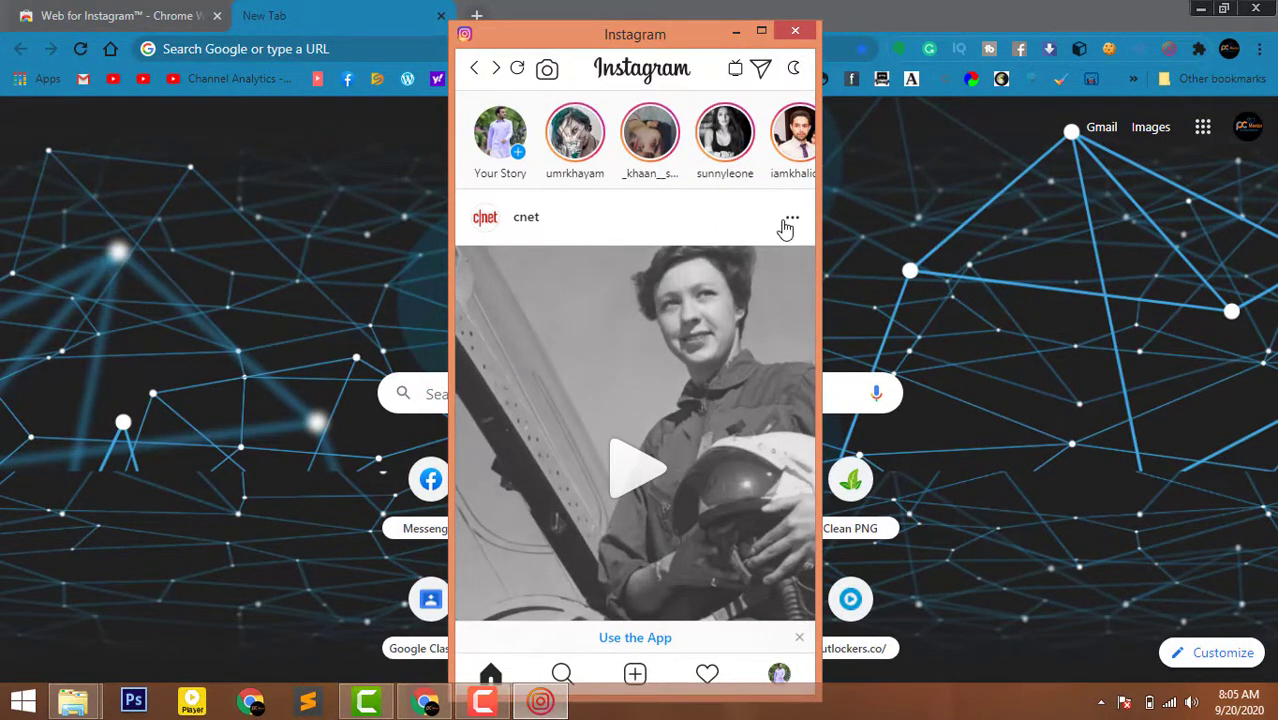
Move down the feed and like the post with Urdu text and roses.
key("Down")
key("Down")
key("Down")
key("Down")
key("Down")
key("Down")
key("Down")
key("Down")
key("Down")
key("Down")
key("Down")
key("Down")
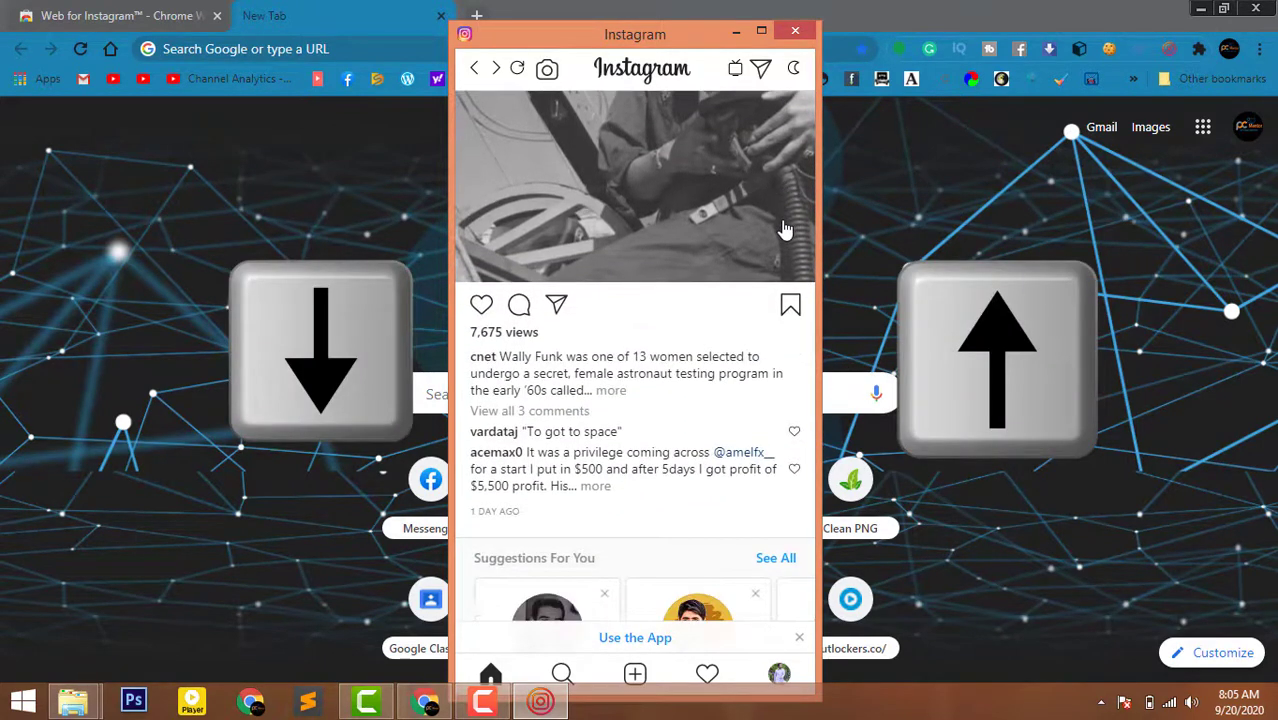
key("Down")
key("Down")
key("Down")
key("Down")
key("Down")
key("Down")
key("Down")
key("Down")
key("Down")
key("Down")
key("Down")
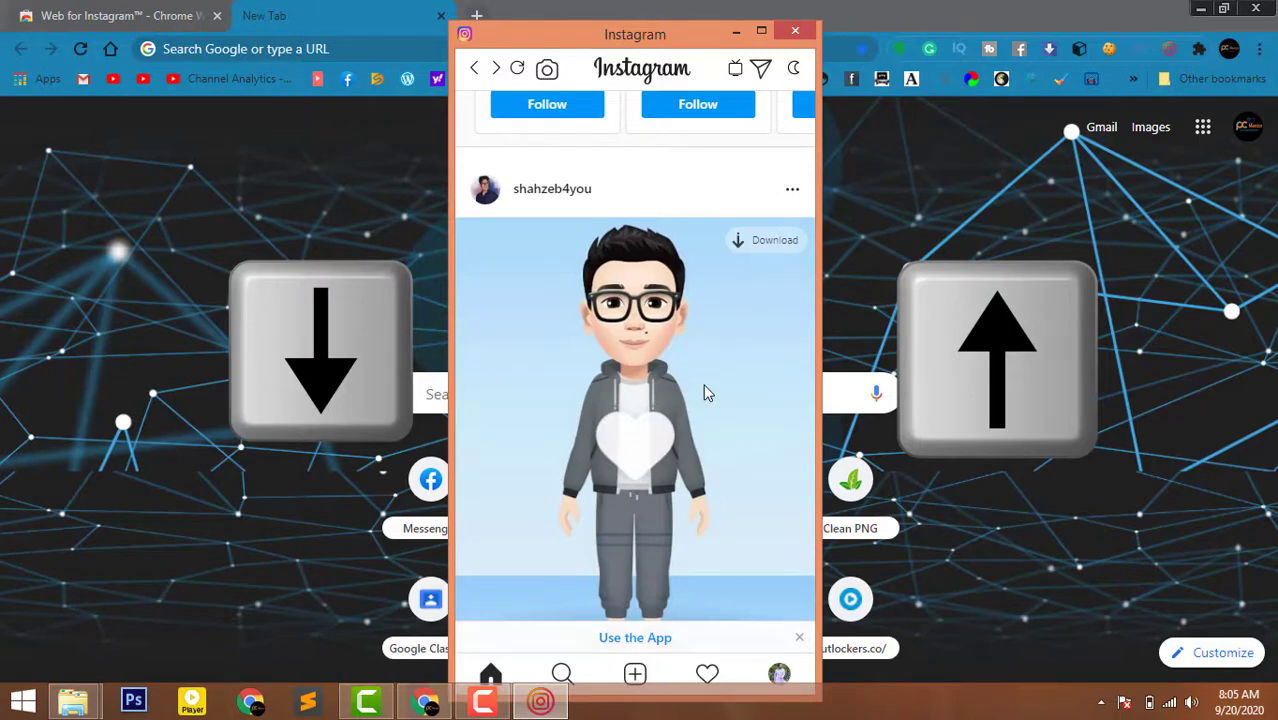
scroll(790, 427, "down", 1)
scroll(787, 425, "down", 5)
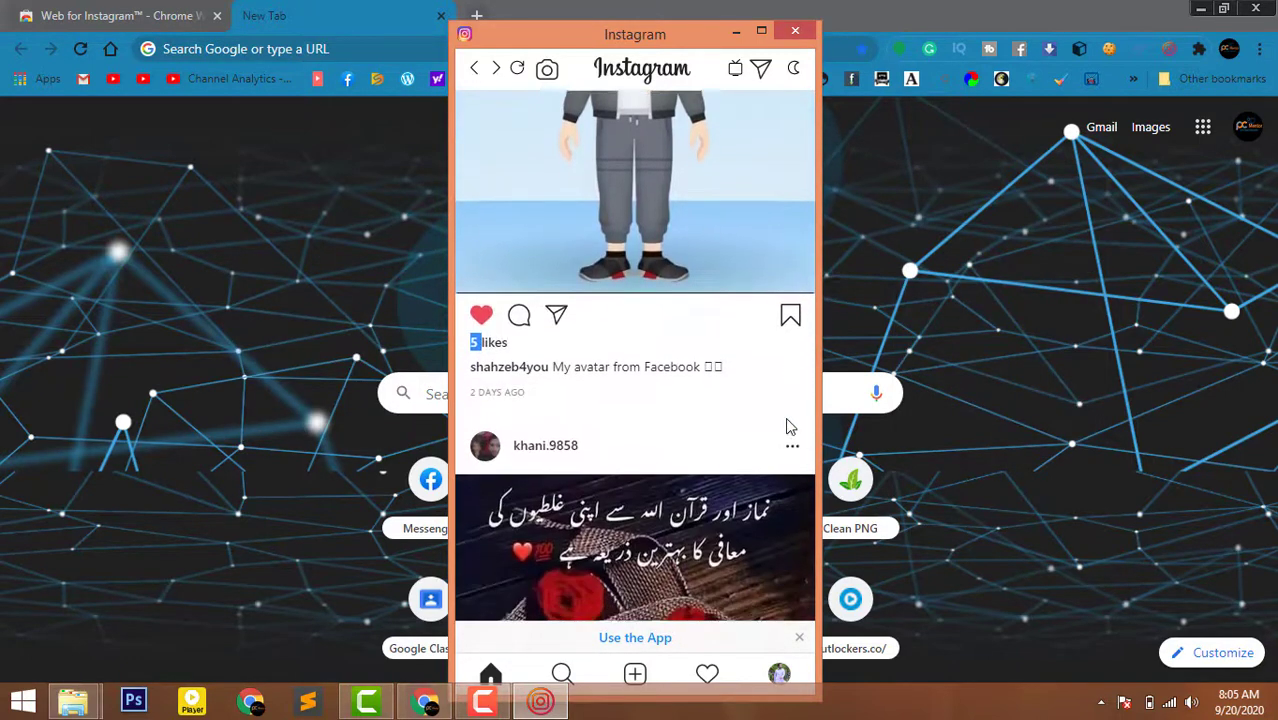
double_click(682, 409)
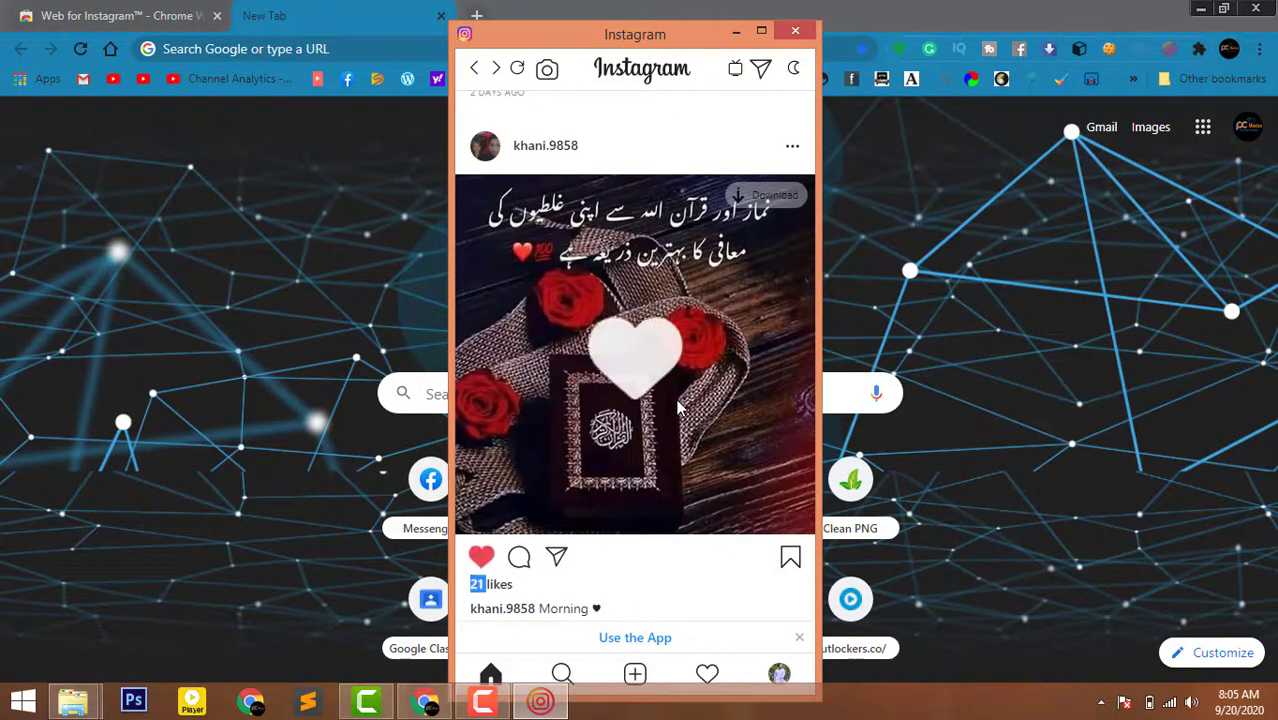
Scroll further down and start playing the video post.
scroll(680, 408, "down", 3)
scroll(677, 407, "down", 6)
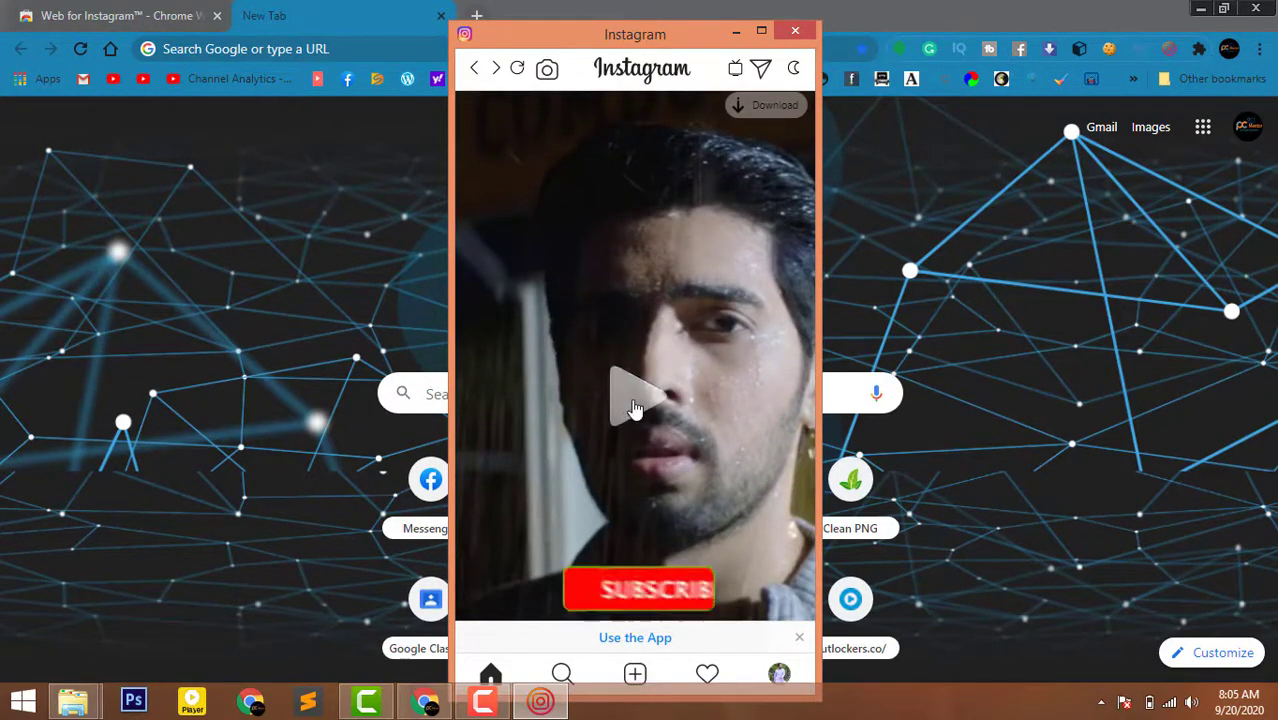
left_click(633, 406)
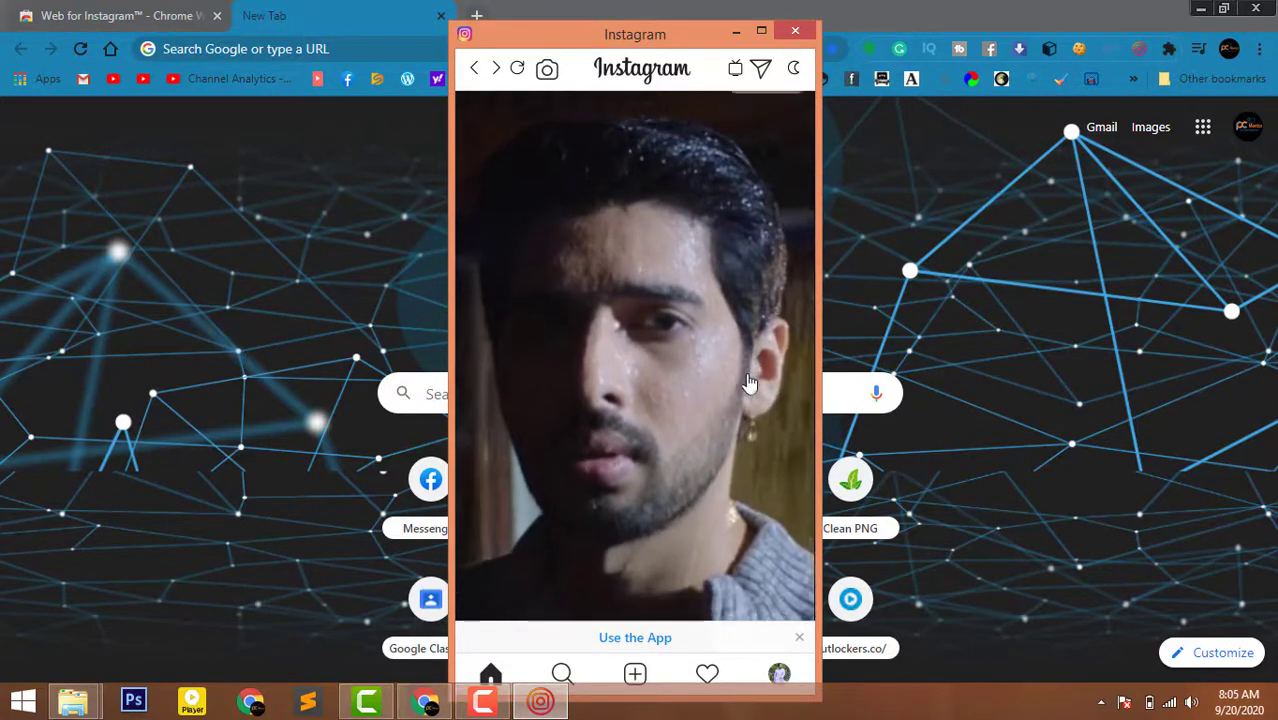
Like the 570,427-view guitar video post, then scroll on to the cnet Oculus Quest 2 post.
scroll(749, 383, "down", 5)
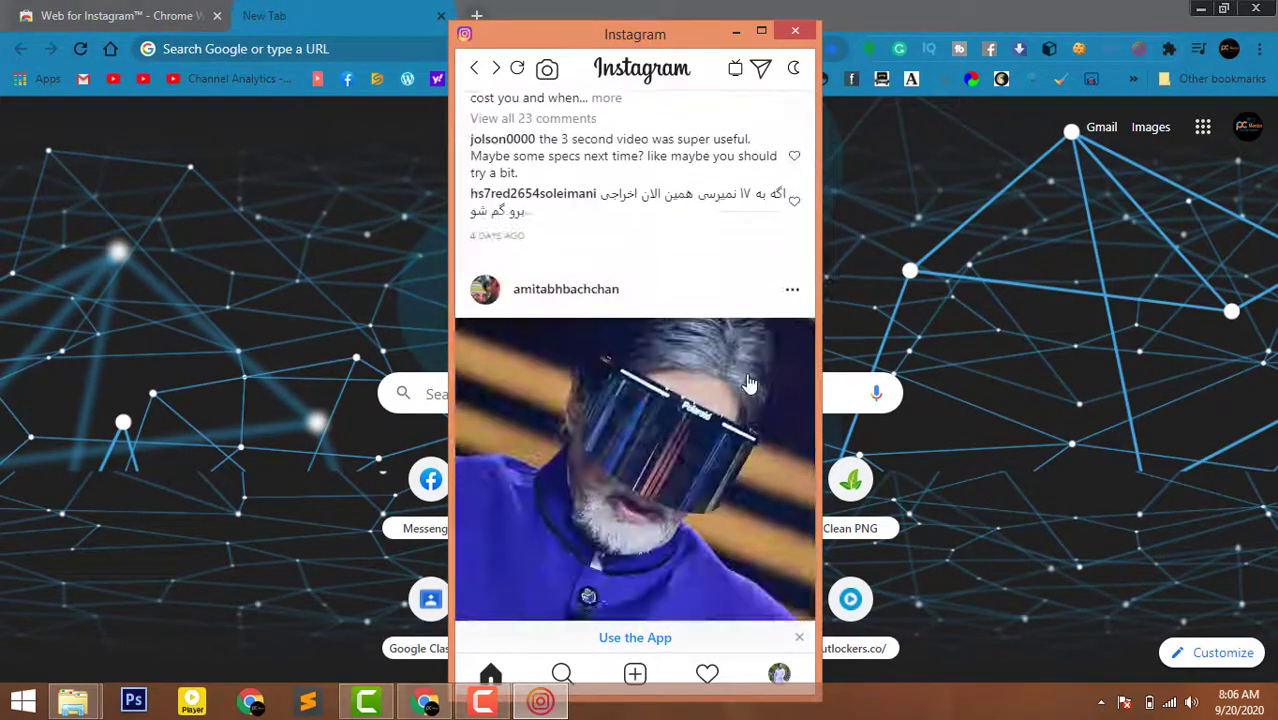
scroll(750, 383, "down", 15)
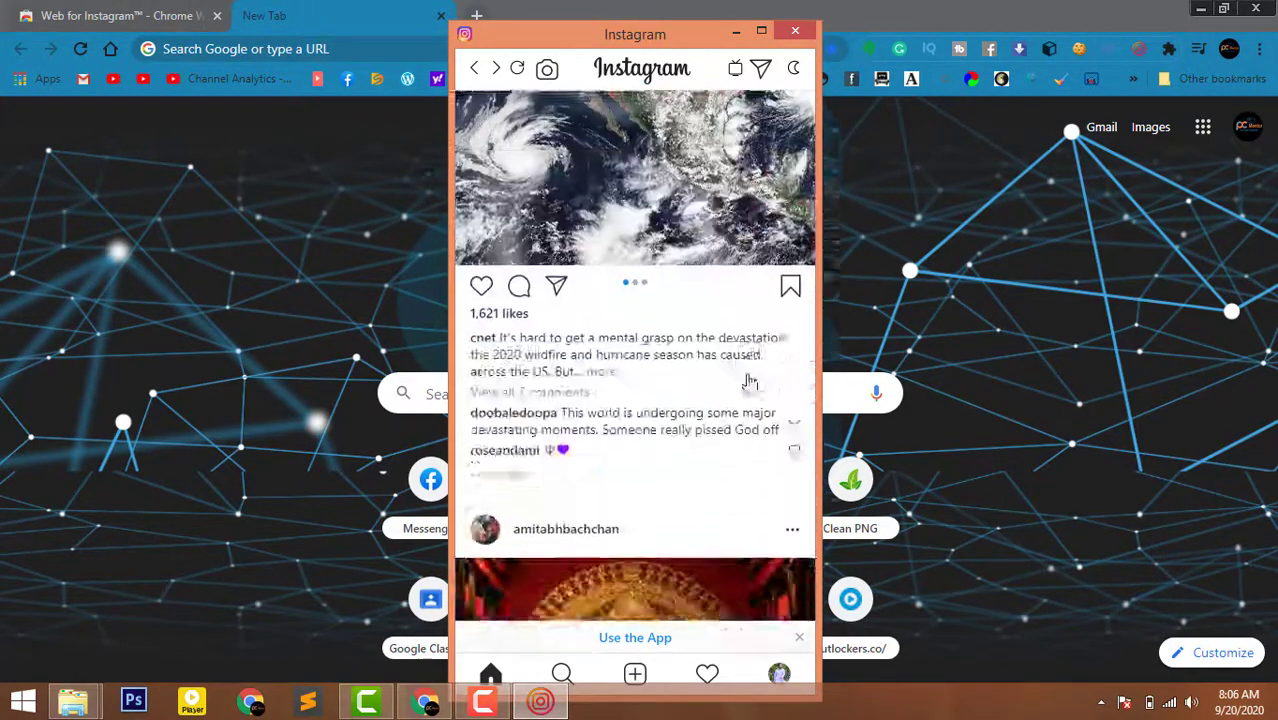
scroll(750, 383, "down", 12)
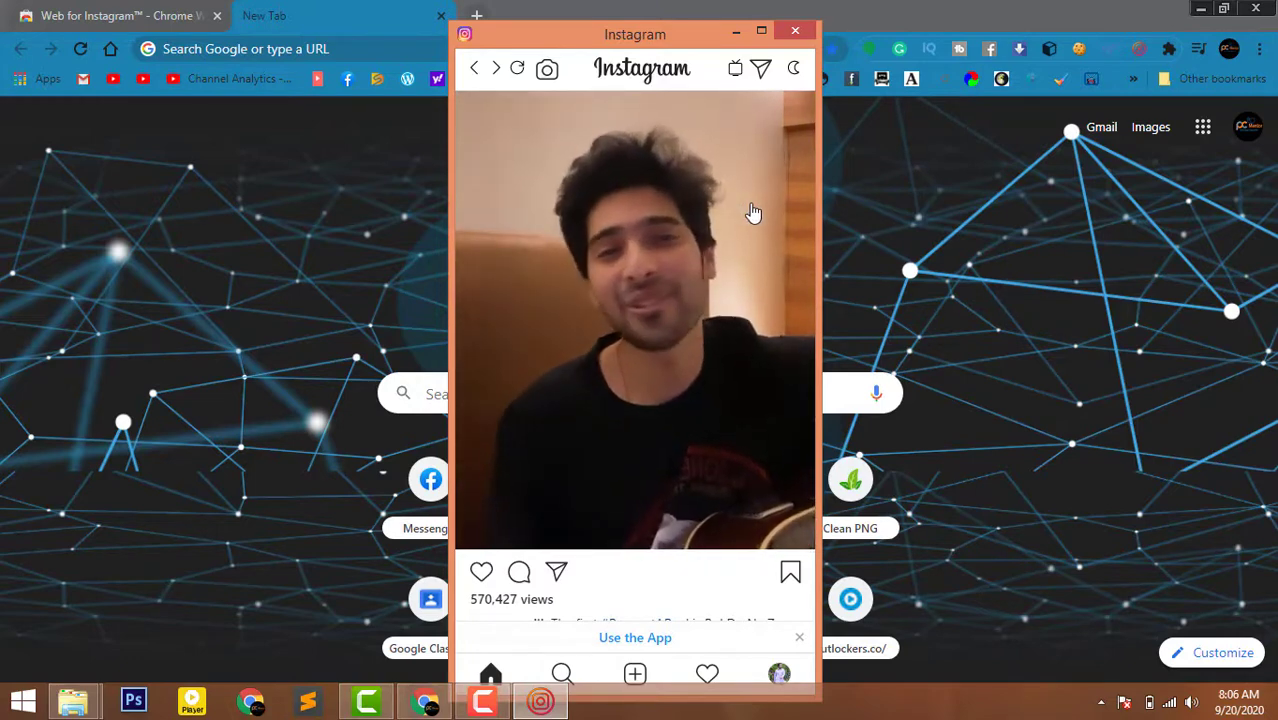
left_click(481, 572)
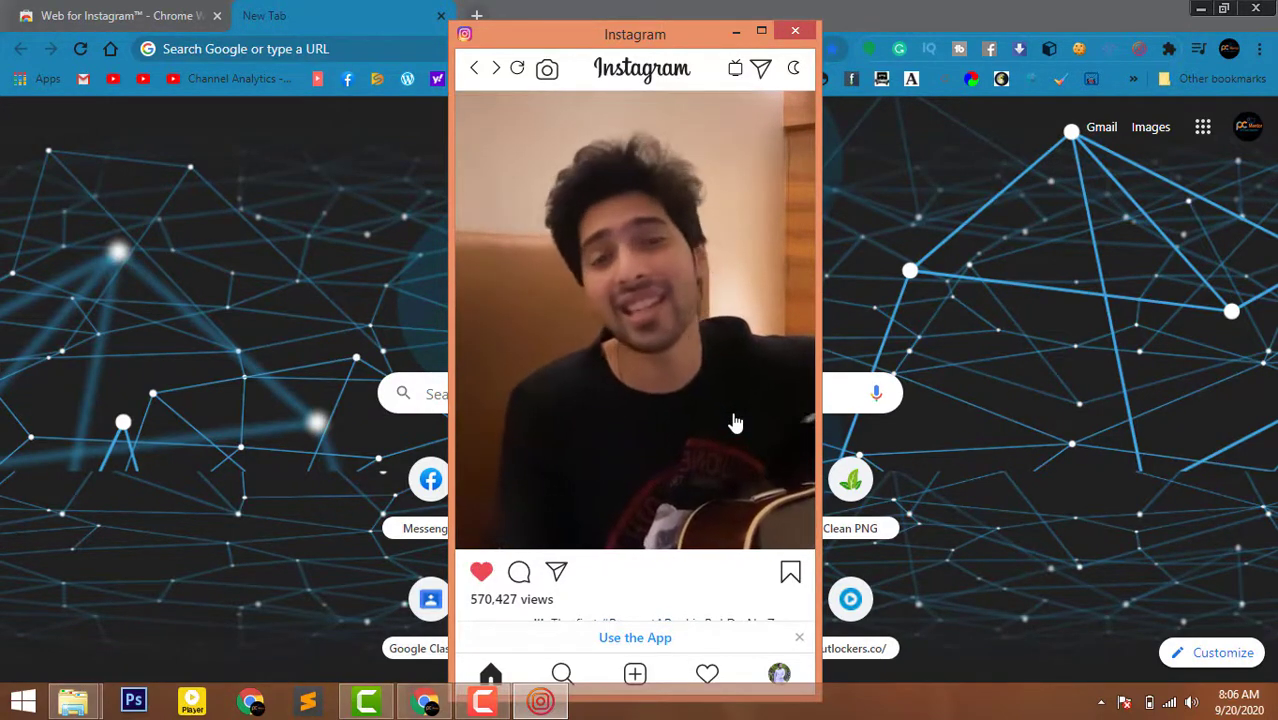
scroll(735, 423, "down", 5)
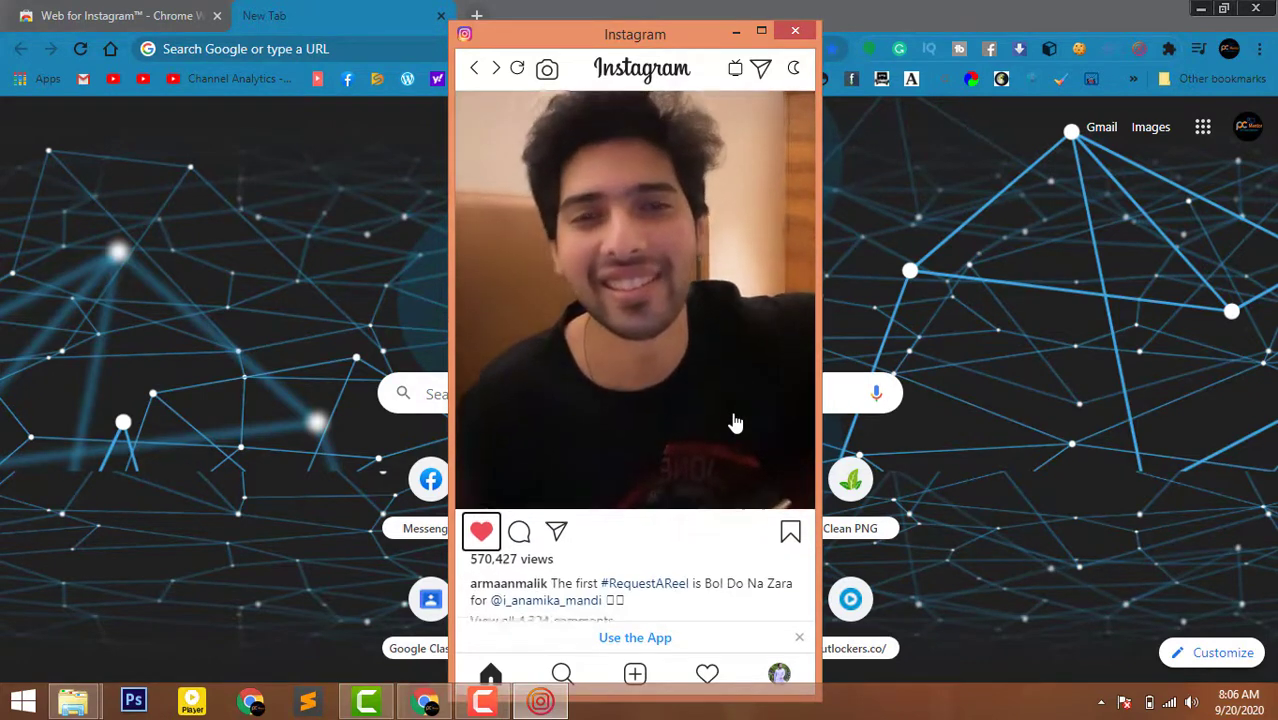
scroll(735, 423, "down", 3)
scroll(735, 423, "up", 3)
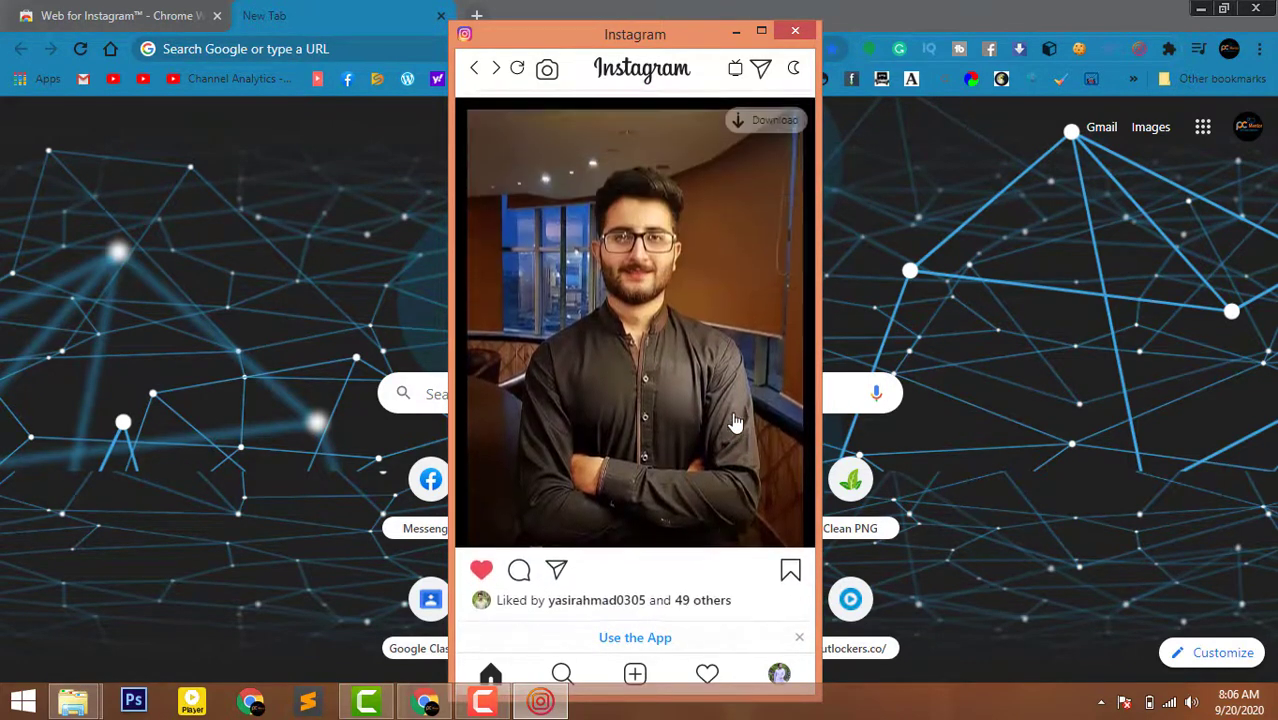
scroll(692, 530, "down", 10)
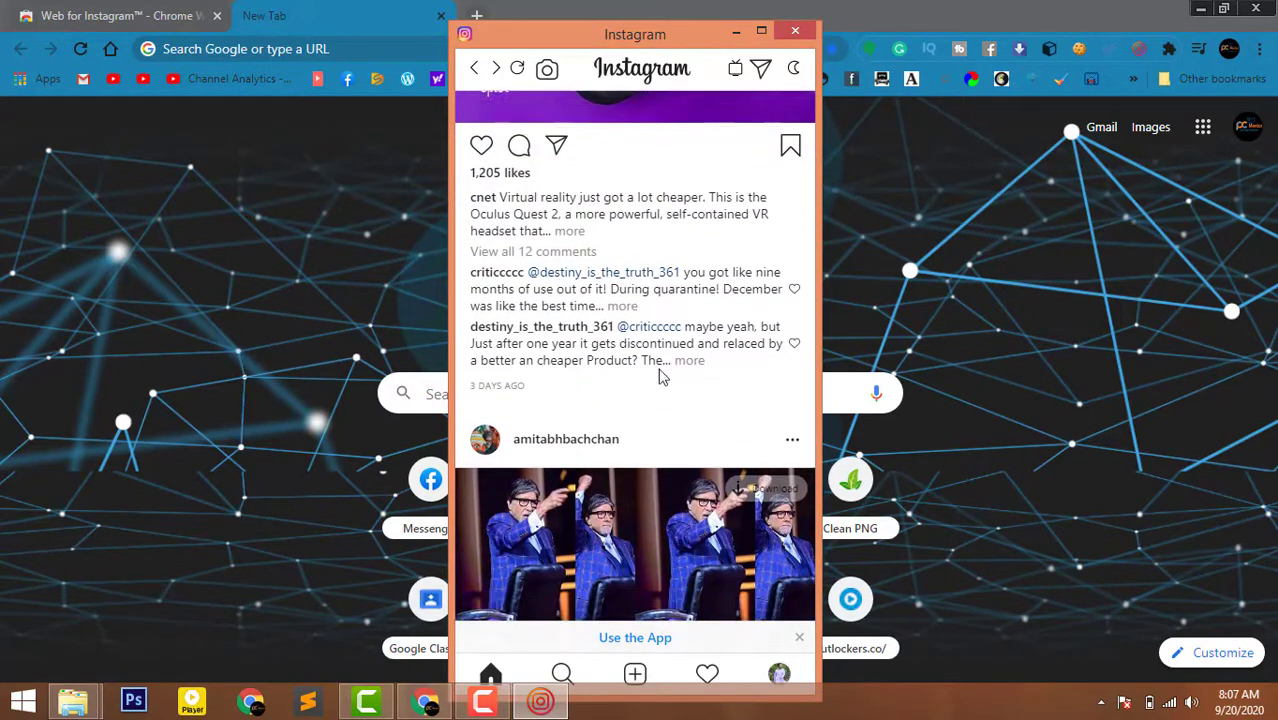
Maximize the Instagram window and scroll the feed down to a selfie video post.
left_click(761, 32)
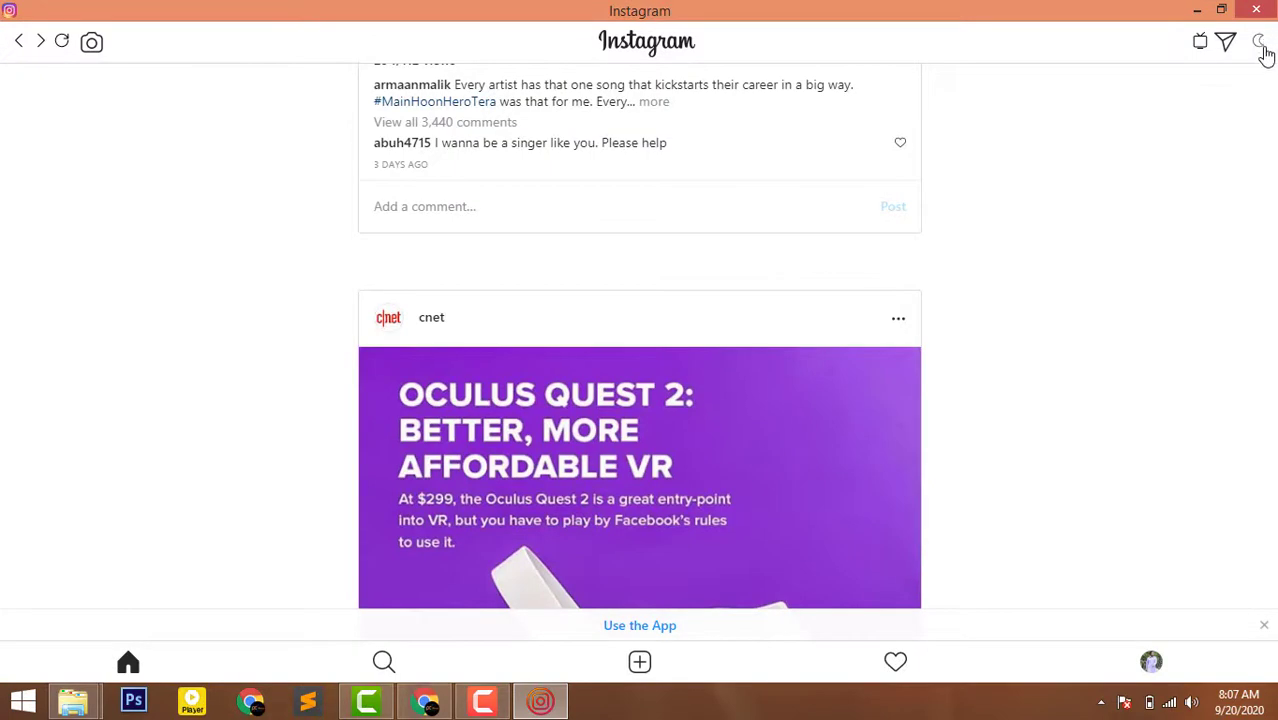
scroll(1265, 55, "down", 20)
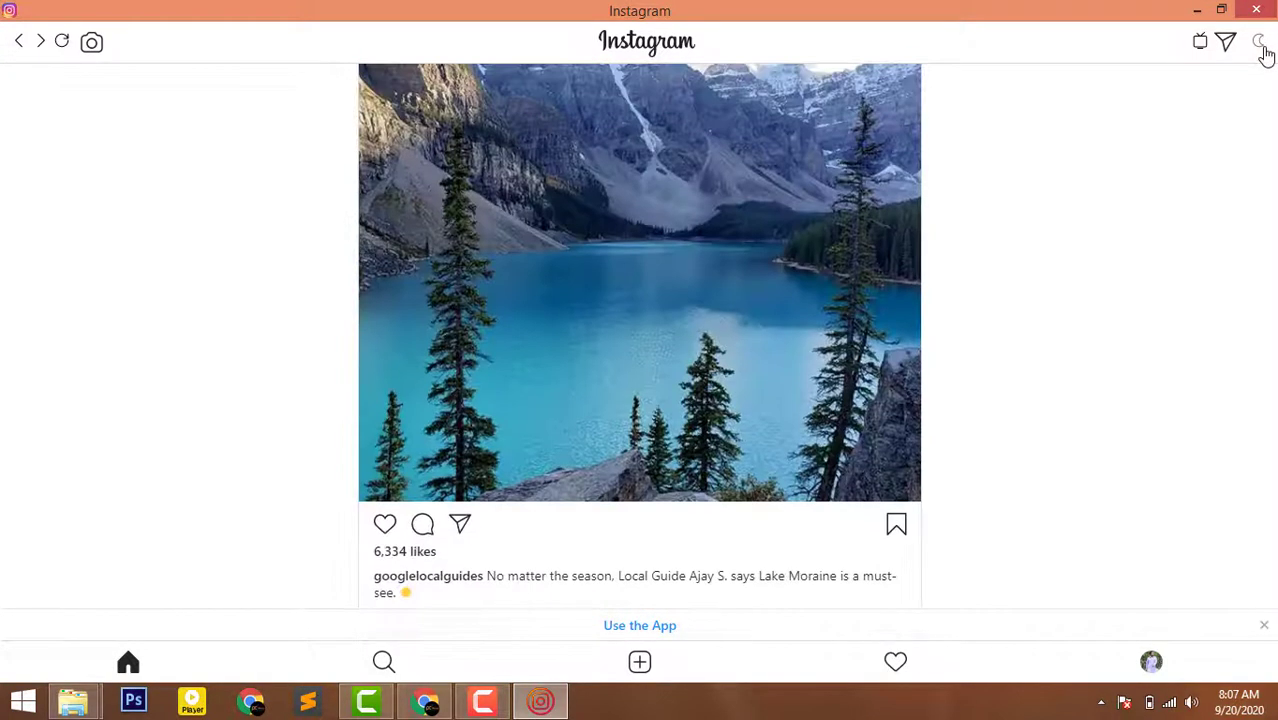
scroll(1265, 55, "down", 5)
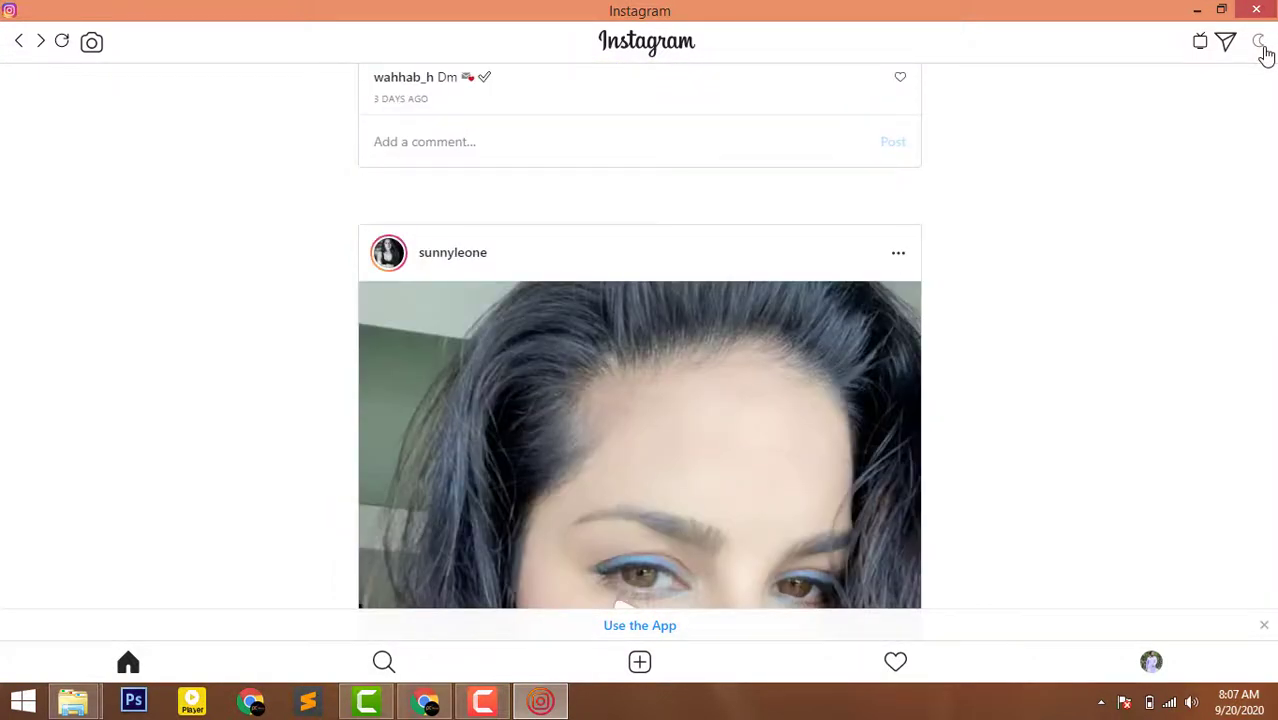
scroll(1265, 55, "down", 3)
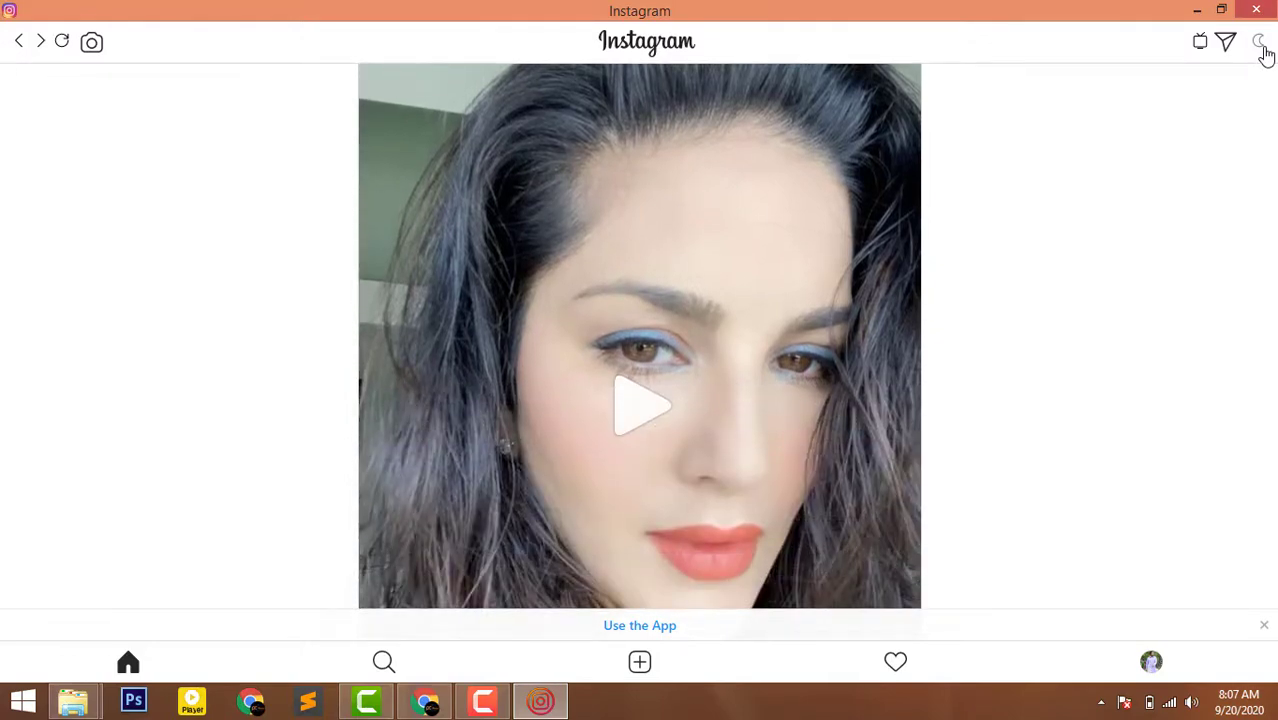